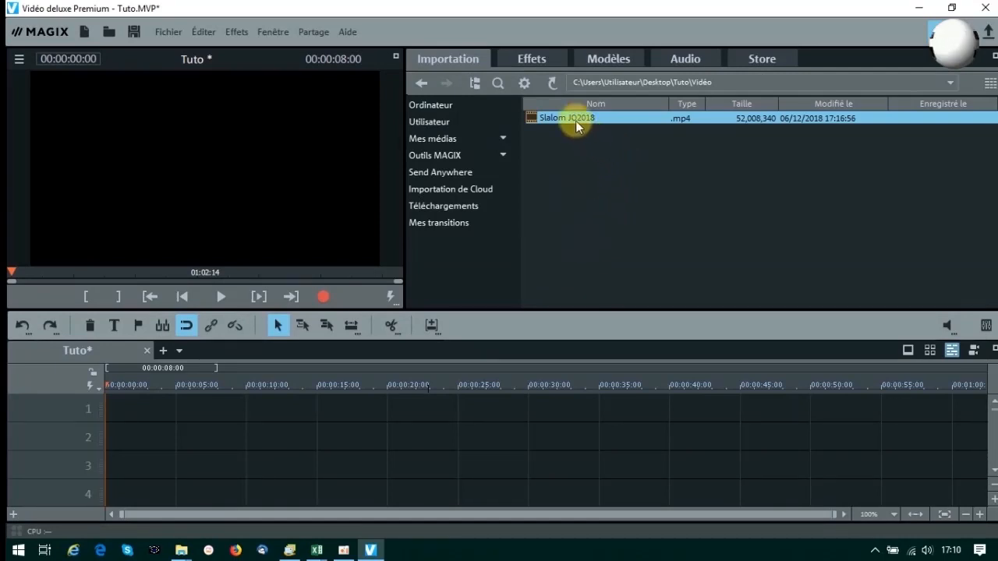
- Preview the Slalom JO2018 video file, and stop its playback
mouse_move(630, 119)
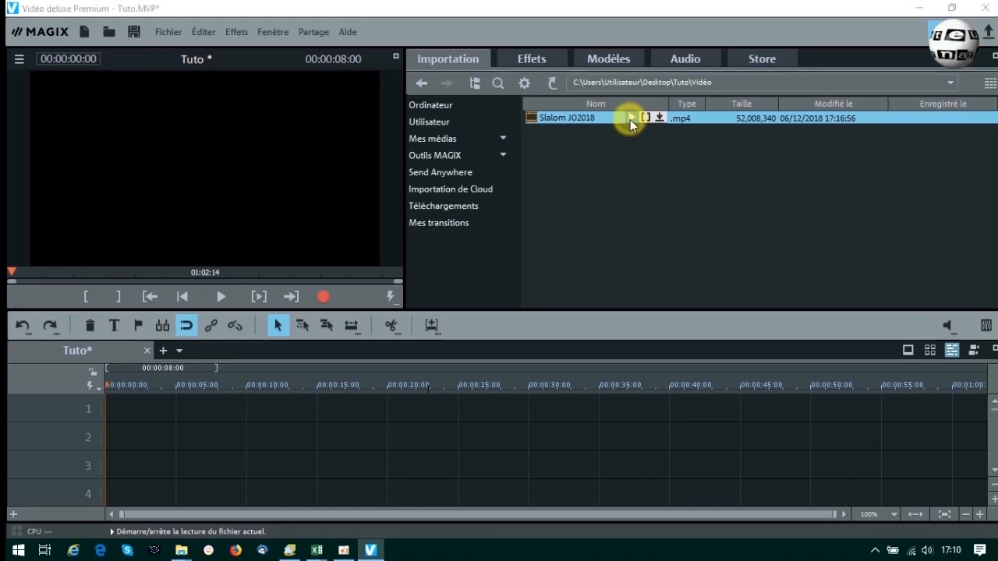
click(630, 118)
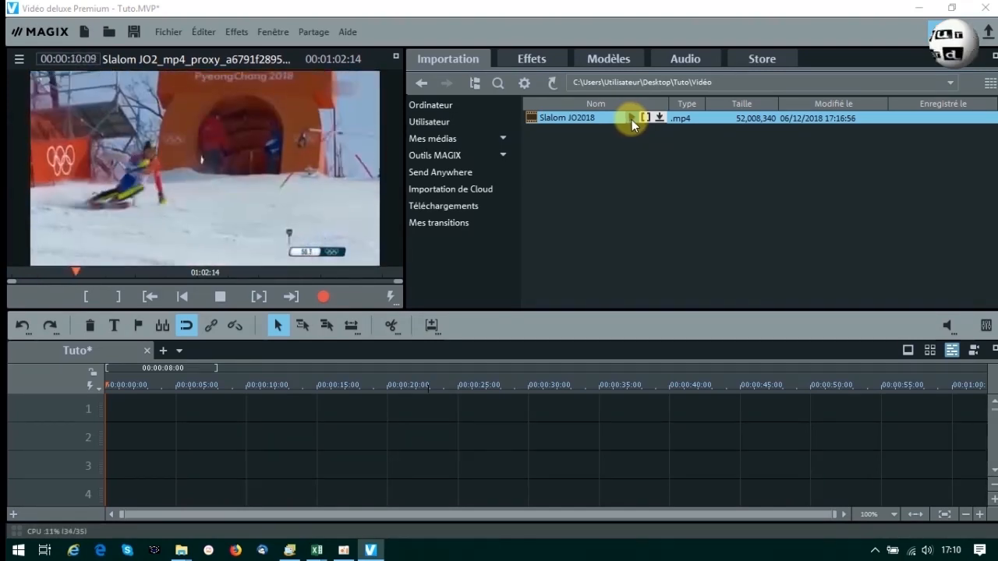
click(222, 291)
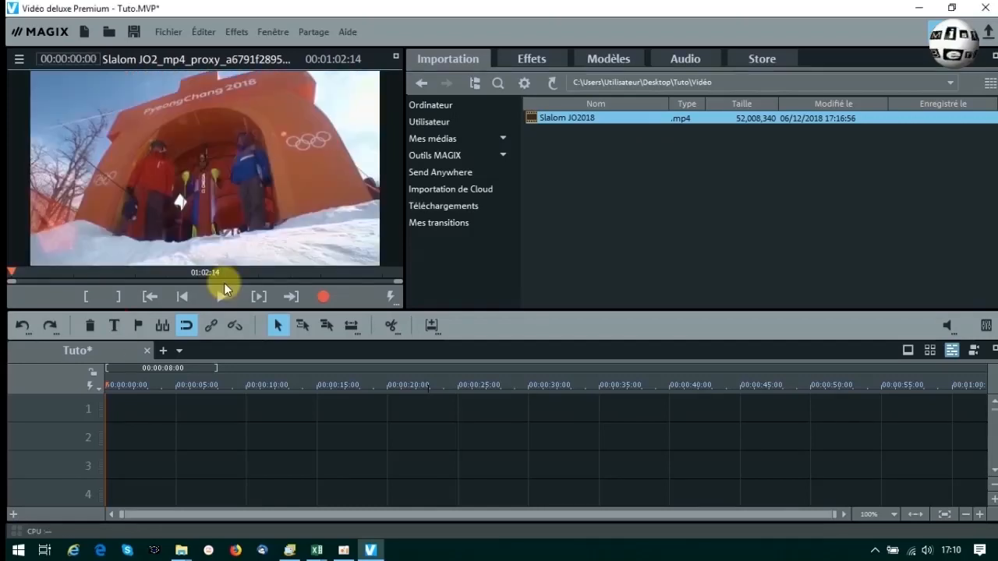
- Create a title object with the text "SKI" at the start of the timeline
click(114, 325)
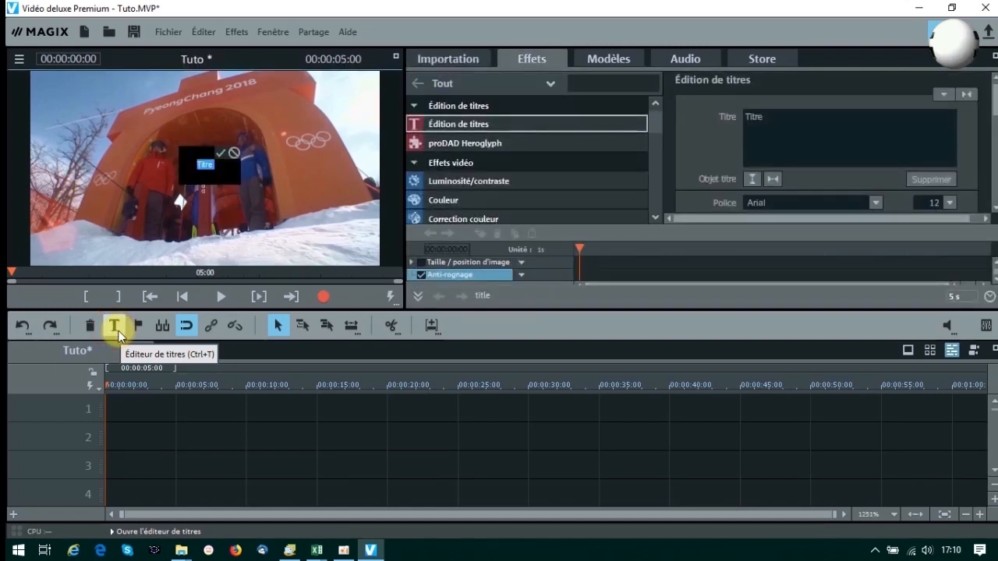
text(SKI)
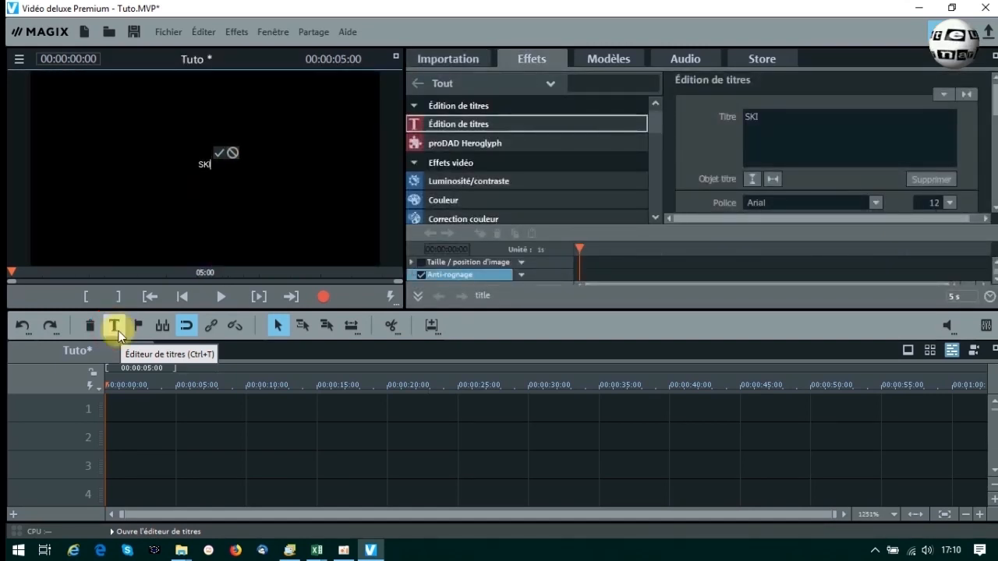
click(217, 153)
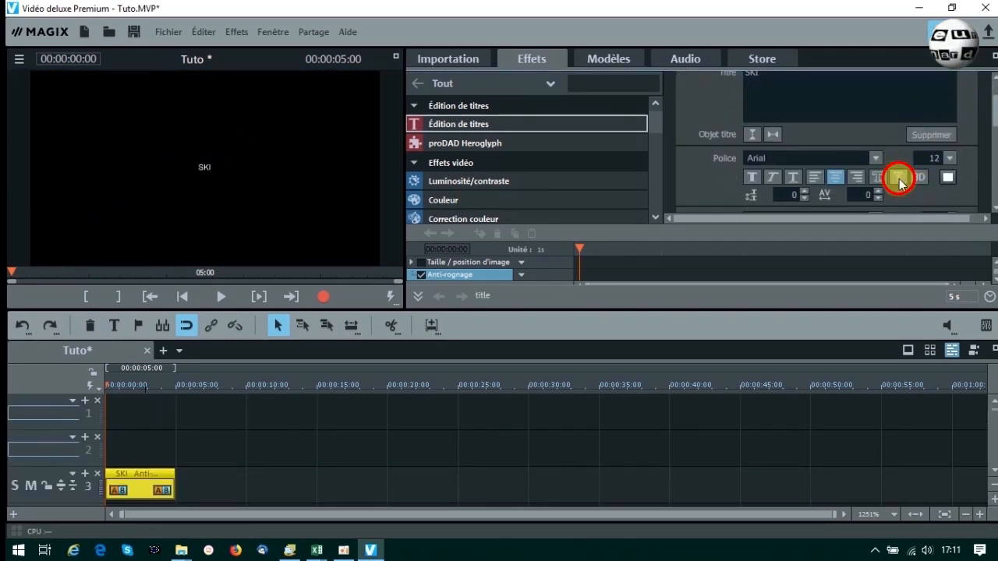
- Enable the shadow on the SKI title and set its font size to 128
click(898, 178)
click(458, 121)
click(899, 179)
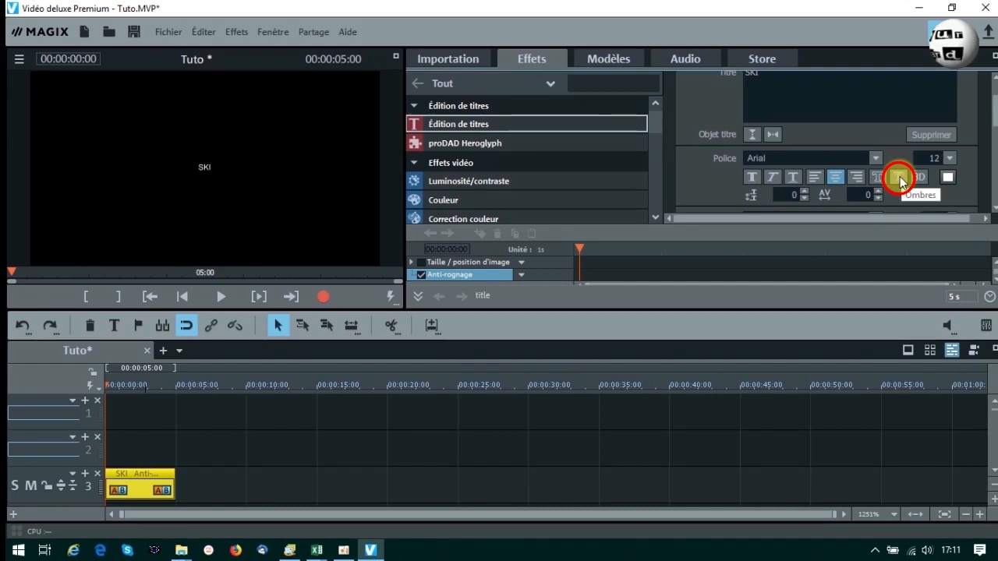
click(947, 179)
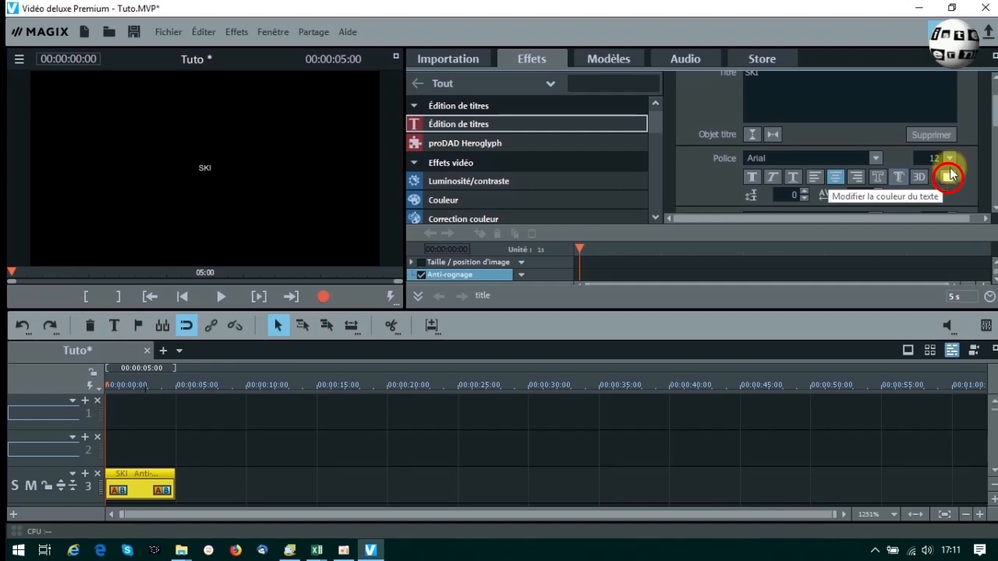
click(949, 158)
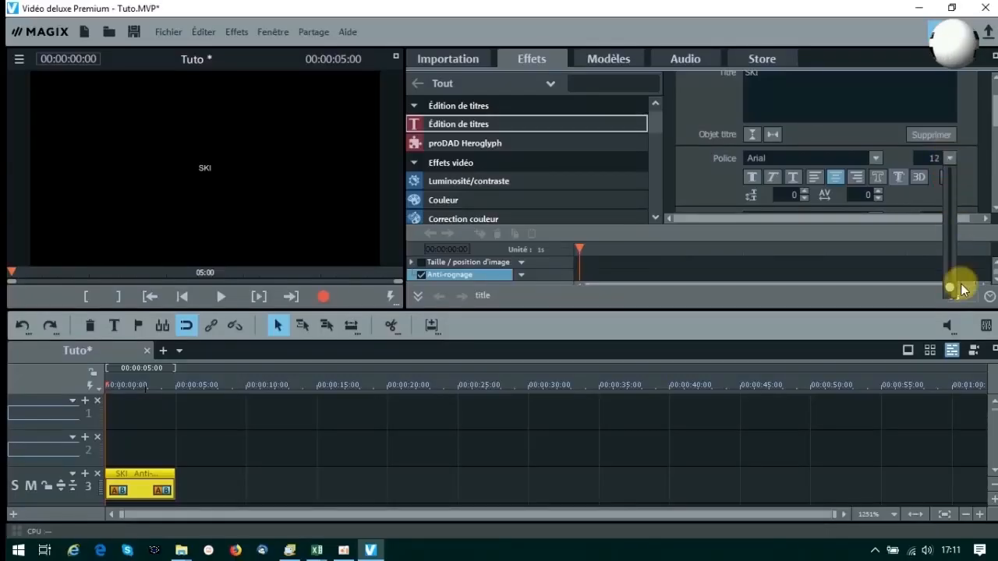
drag(950, 285, 949, 160)
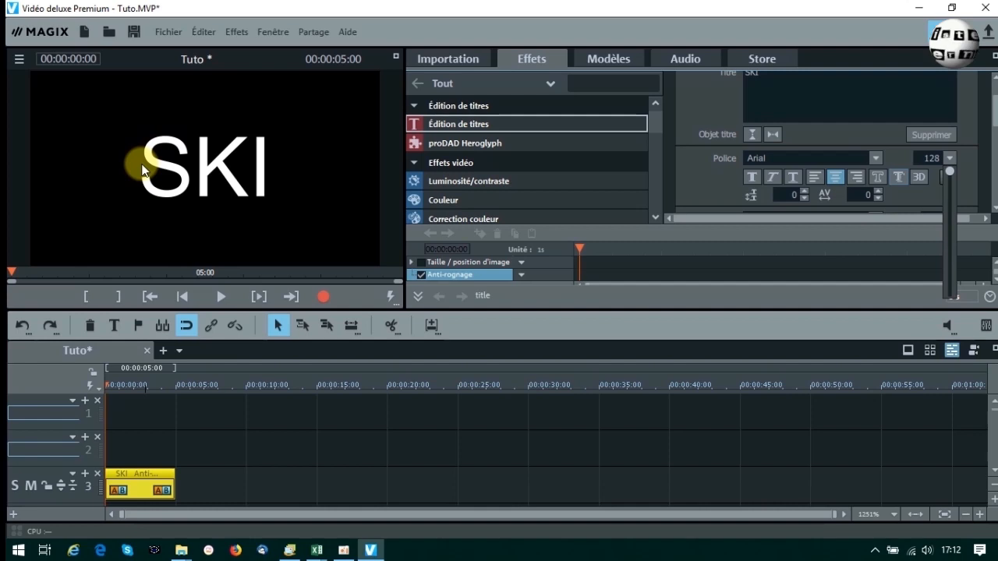
- Try the AR DECODE and Arial Black fonts on the SKI title
click(876, 158)
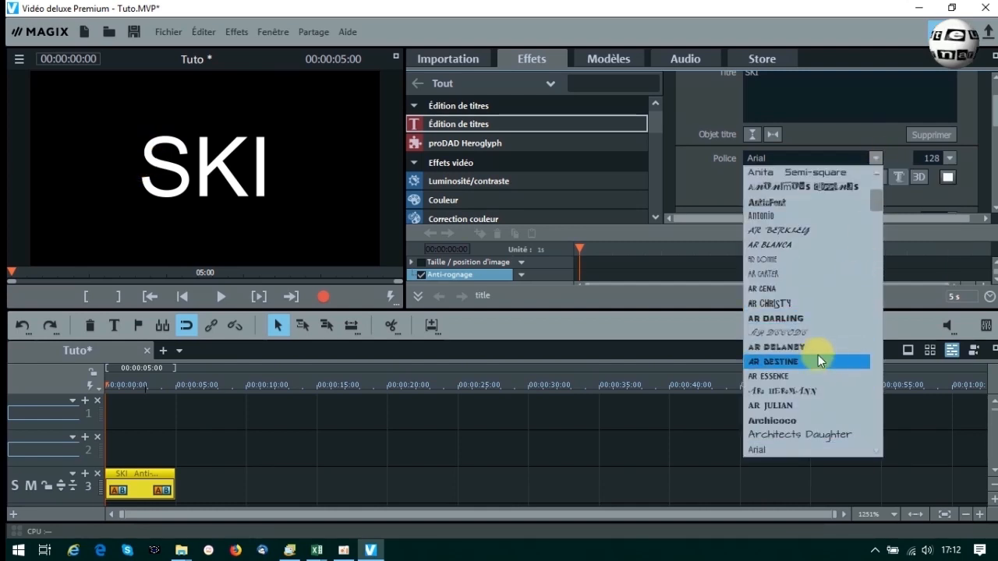
click(793, 334)
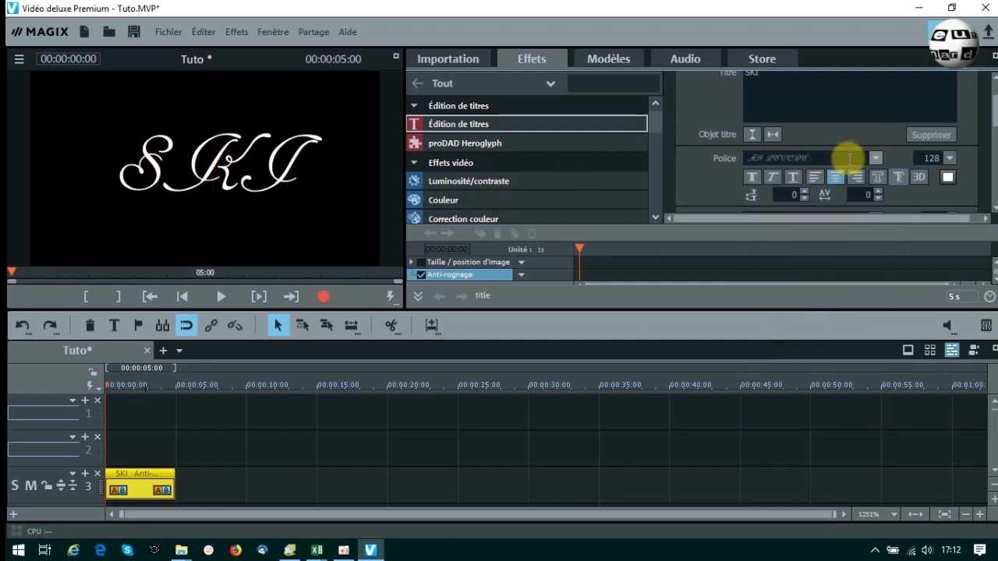
click(875, 160)
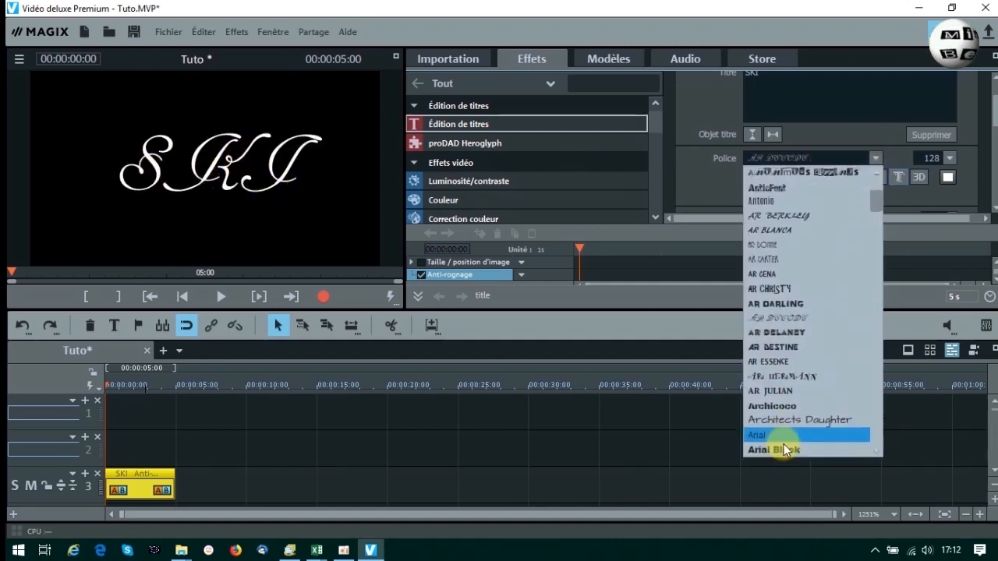
click(782, 451)
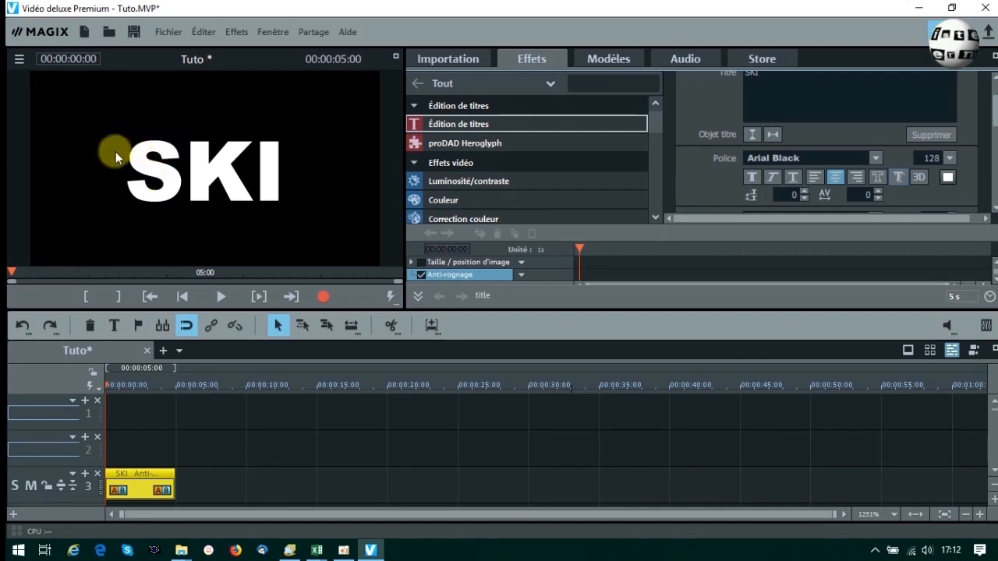
- Set the SKI title's font to AngryBirds
click(874, 161)
scroll(783, 204, up, 5)
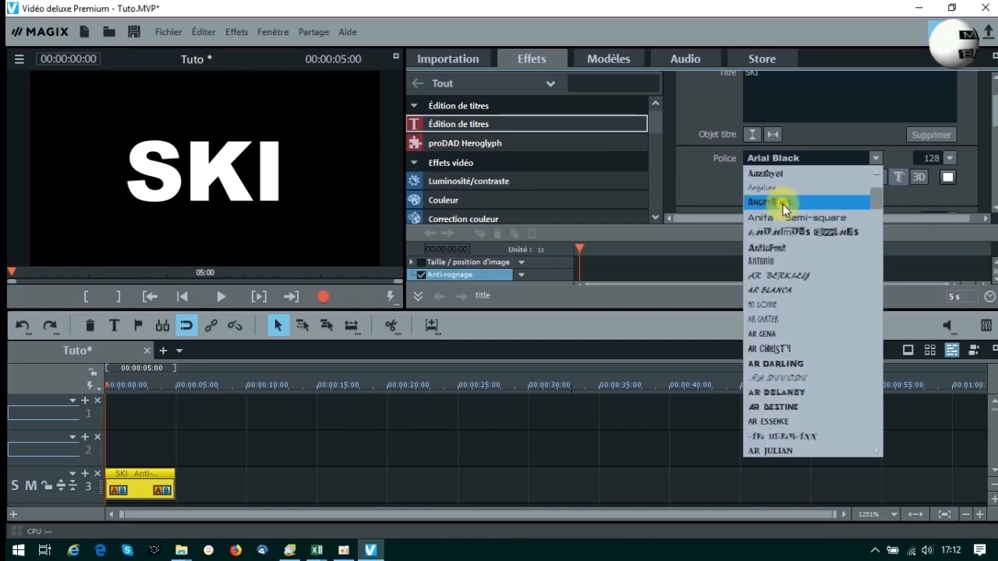
click(783, 205)
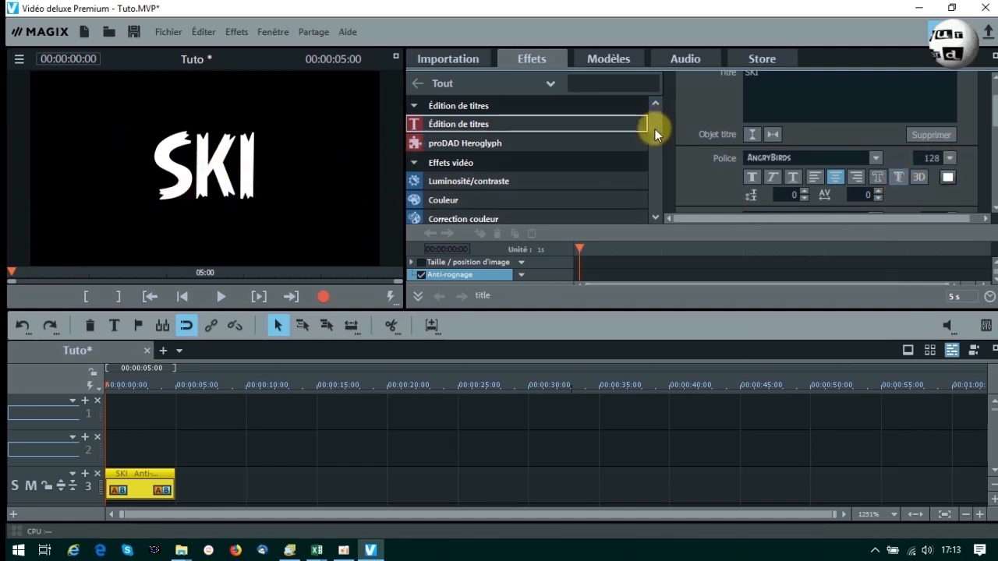
- Open the Position / Taille effect for the SKI title and turn off fixed proportions
drag(653, 122, 651, 156)
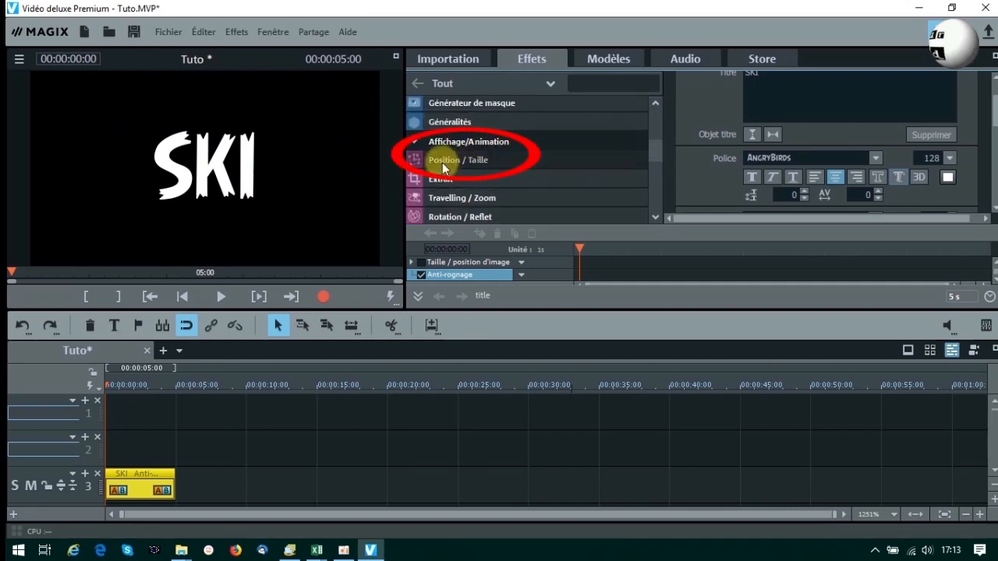
click(442, 162)
drag(995, 140, 994, 174)
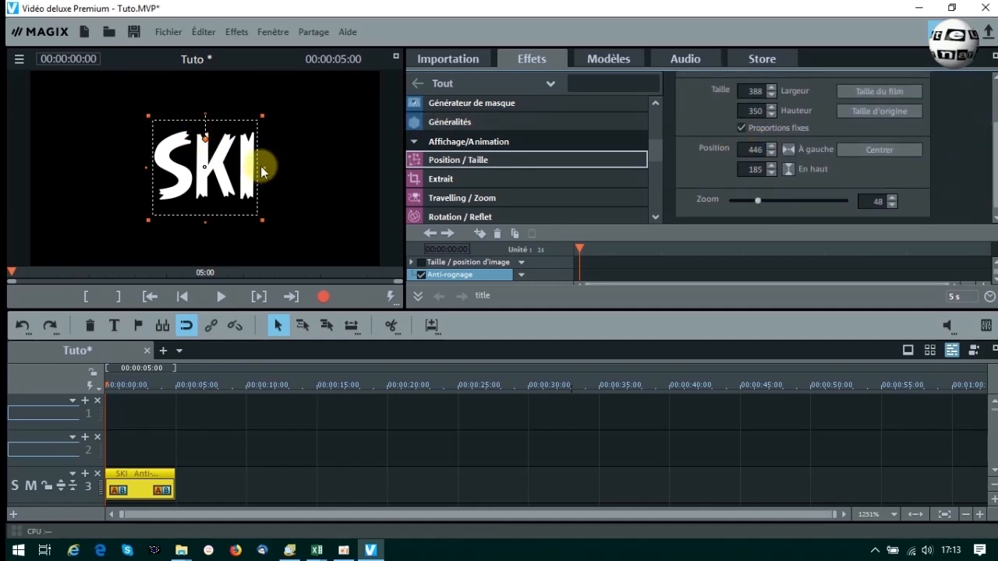
click(741, 129)
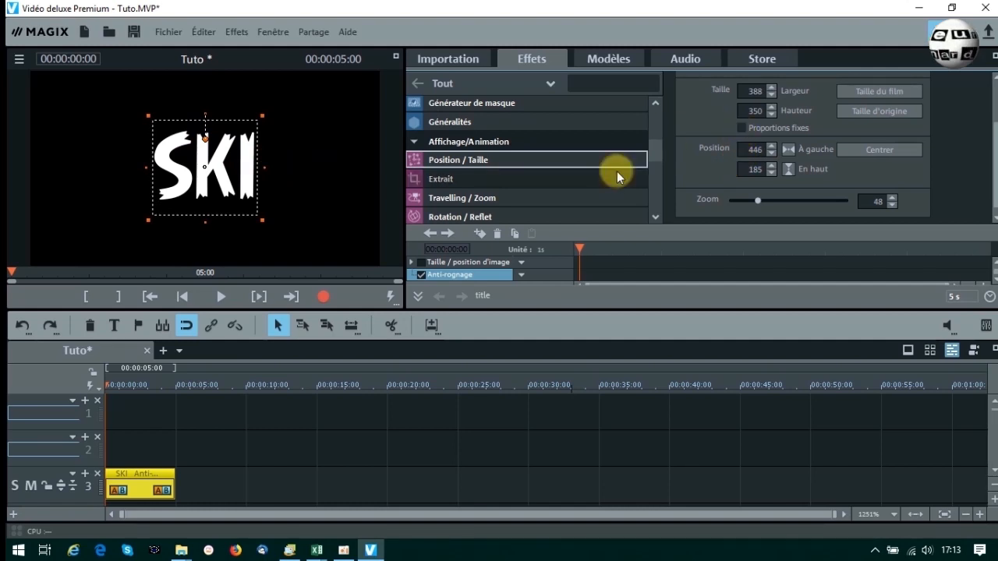
- Stretch the SKI title on all four sides to about 1165 wide and 688 high so it nearly fills the frame
drag(263, 169, 366, 170)
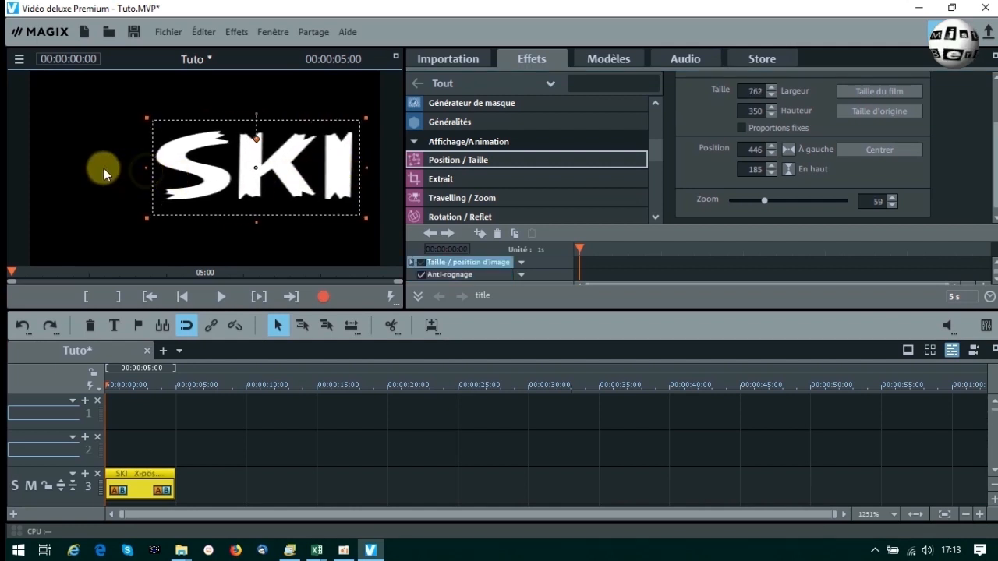
drag(147, 167, 36, 173)
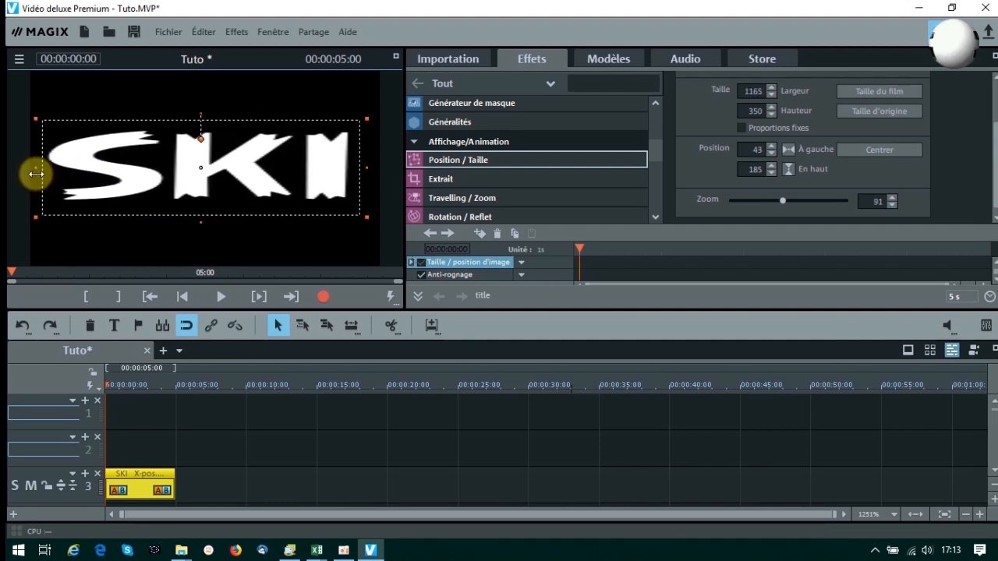
drag(201, 222, 196, 270)
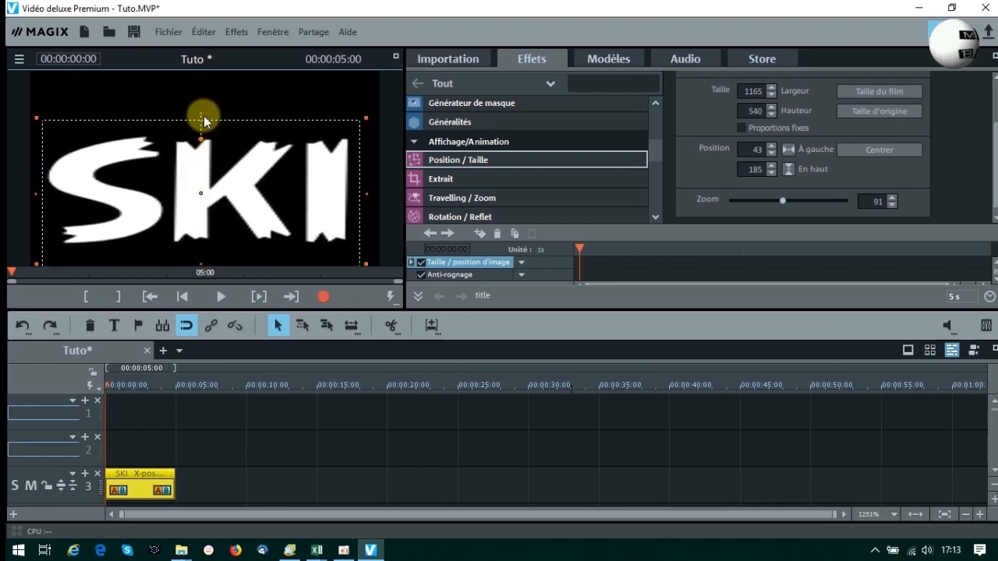
drag(200, 112, 208, 74)
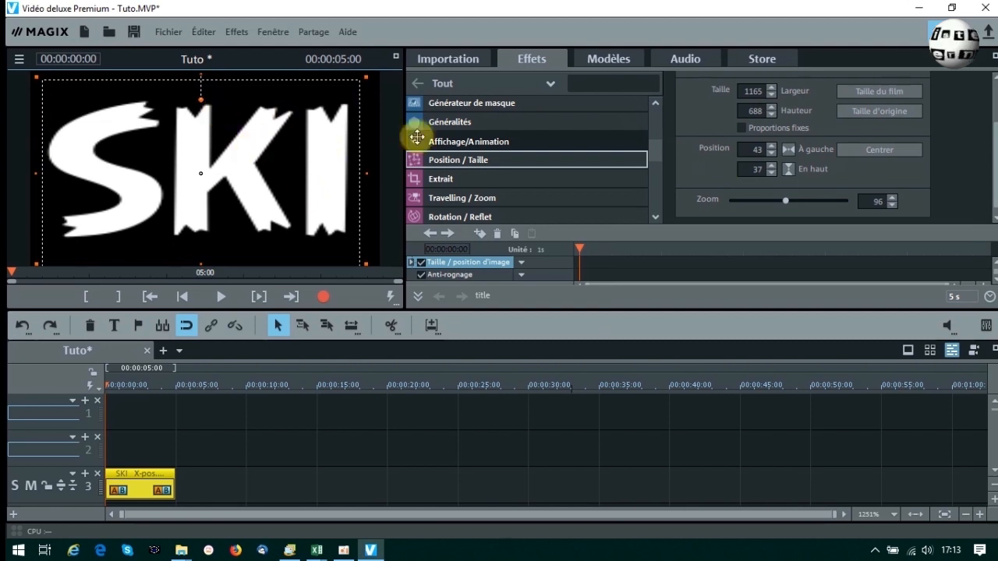
- Reposition the SKI title to about 69 from the left and 31 from the top of the frame, and move its clip to track 2
click(881, 150)
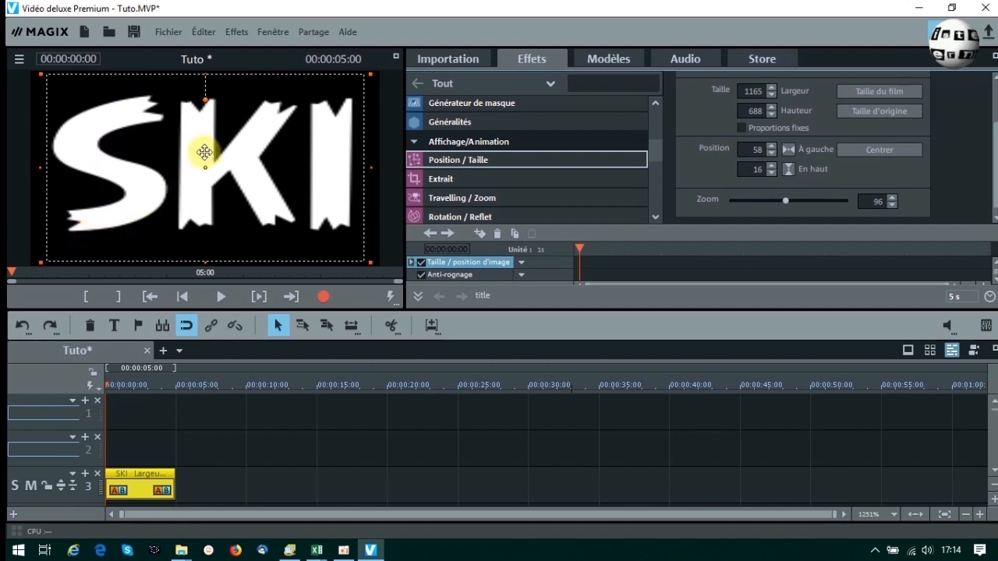
drag(204, 152, 208, 157)
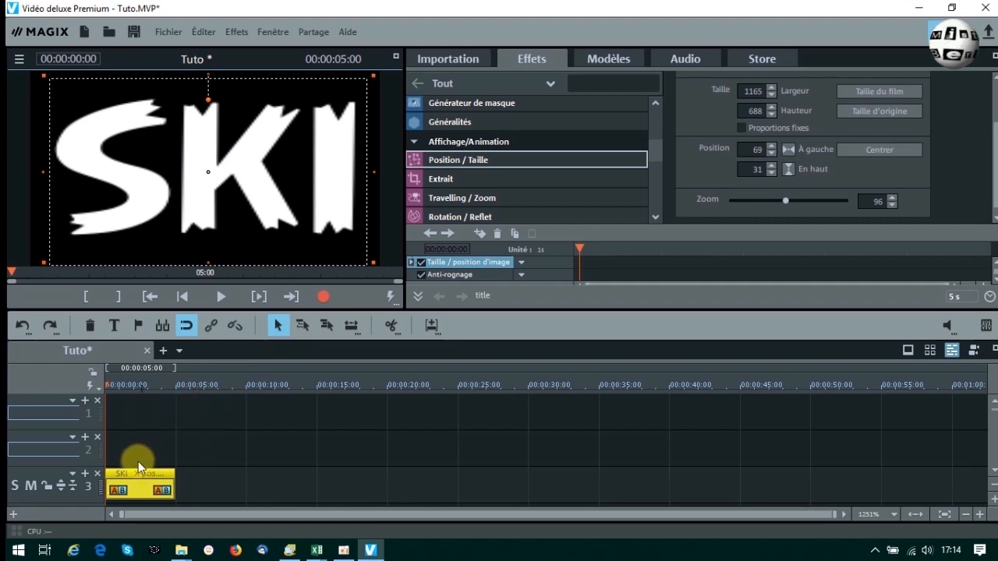
drag(141, 468, 141, 441)
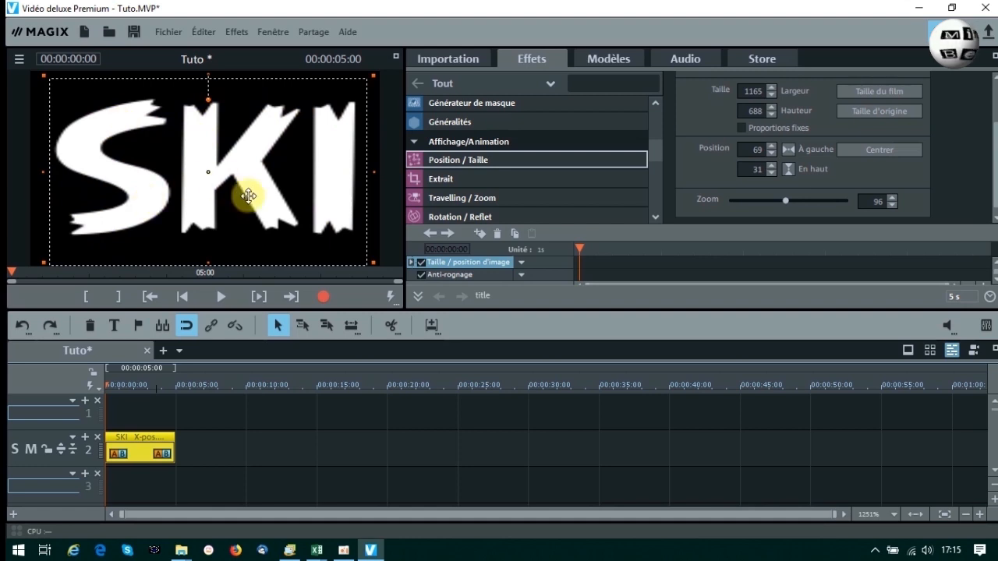
- Export the SKI title frame as a single JPEG image
click(168, 32)
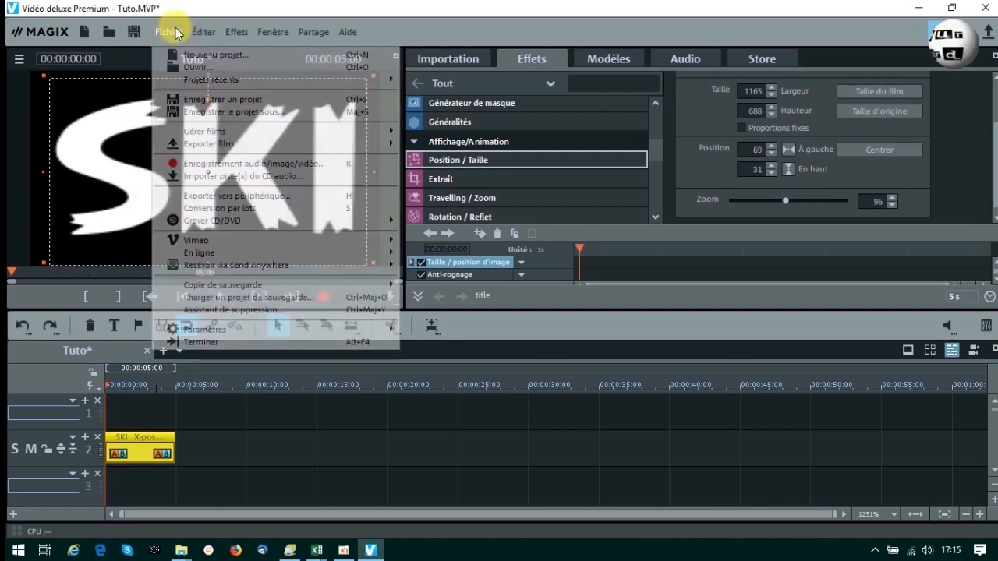
mouse_move(209, 144)
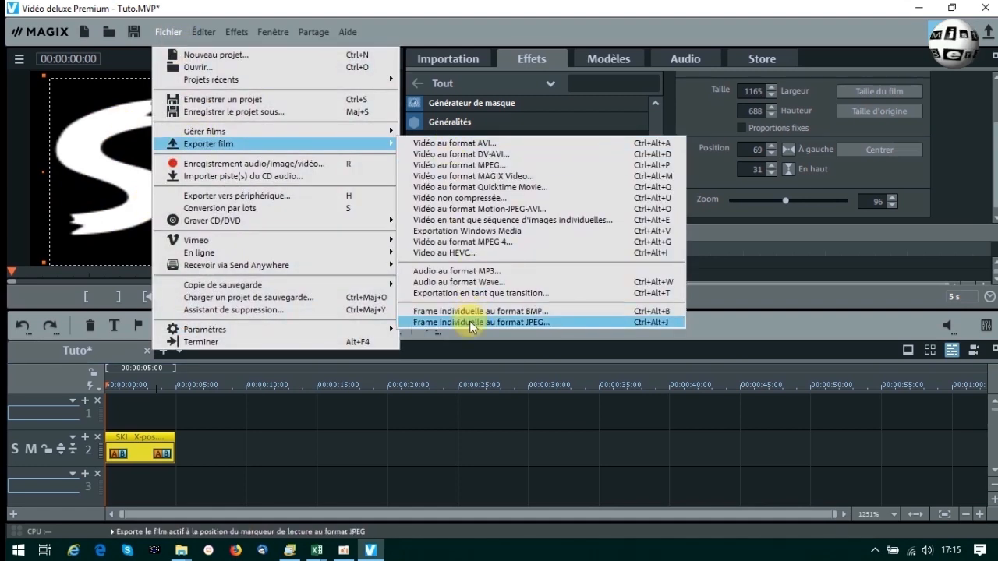
click(471, 322)
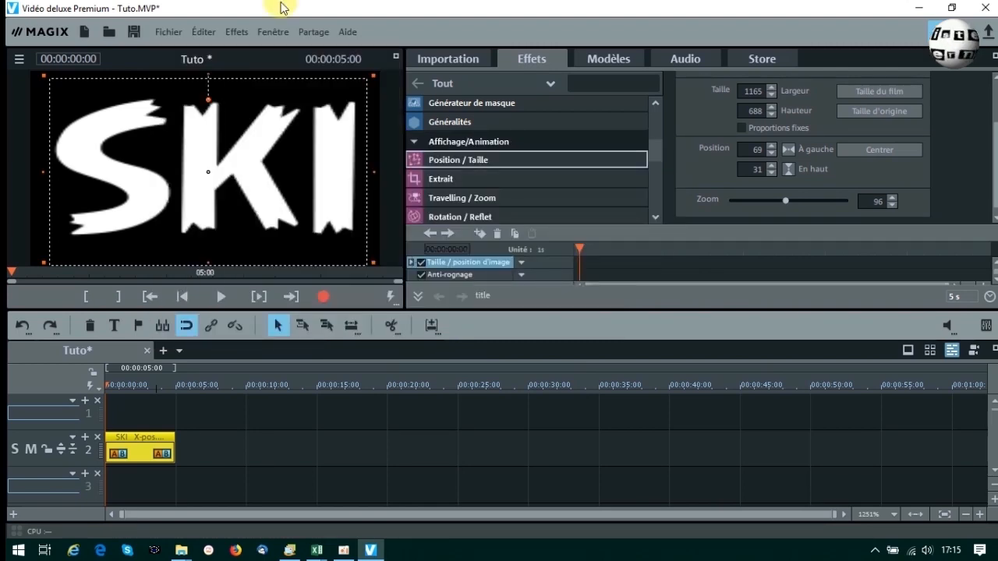
- Place the Bleu test image on track 1 at the timeline start, as the background behind the SKI title
click(140, 440)
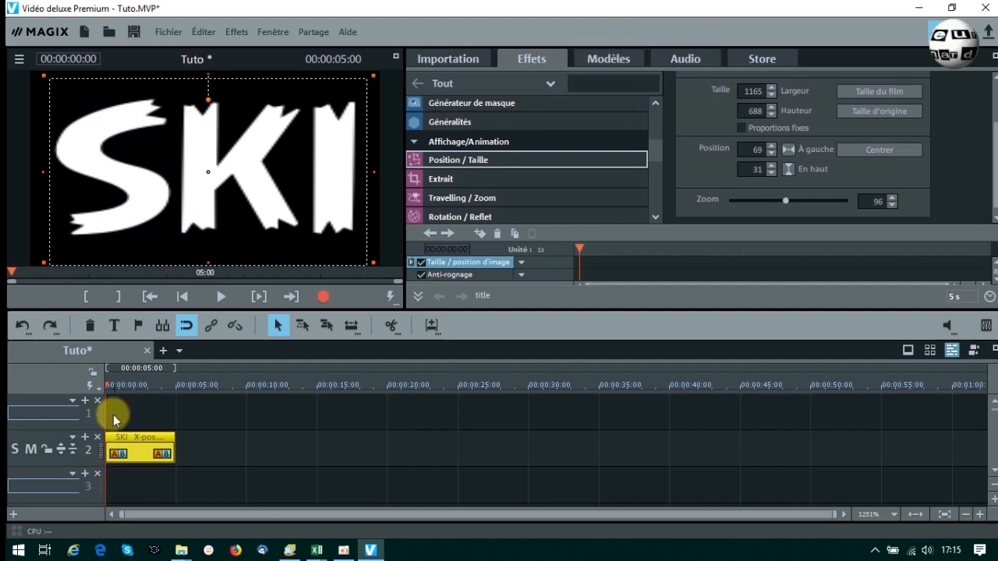
click(607, 59)
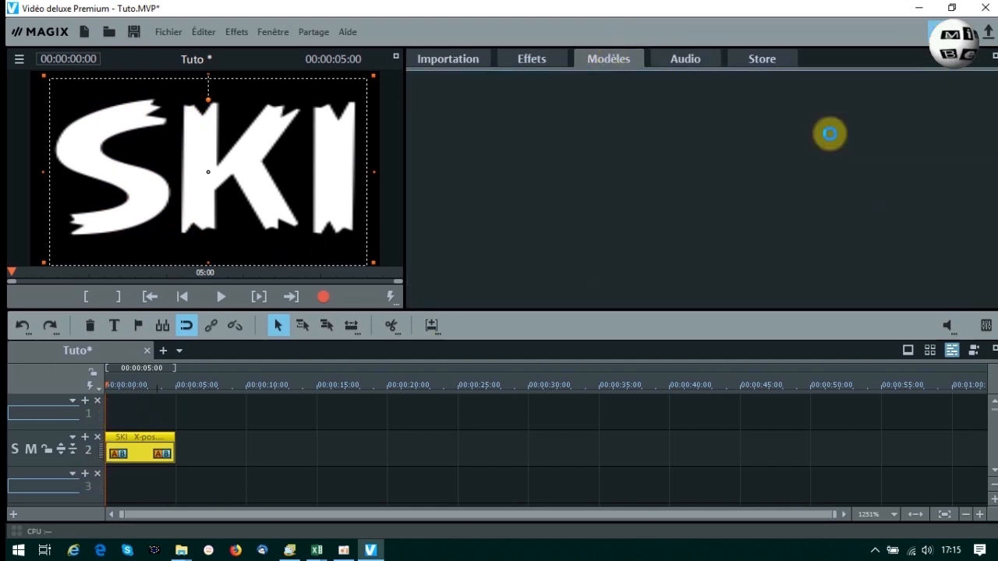
mouse_move(888, 117)
drag(899, 113, 173, 392)
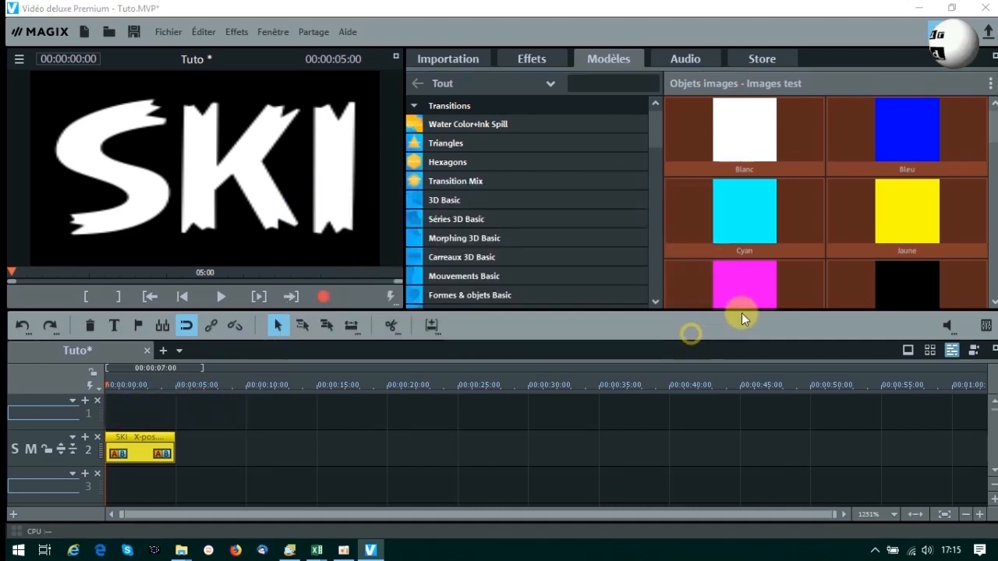
click(692, 336)
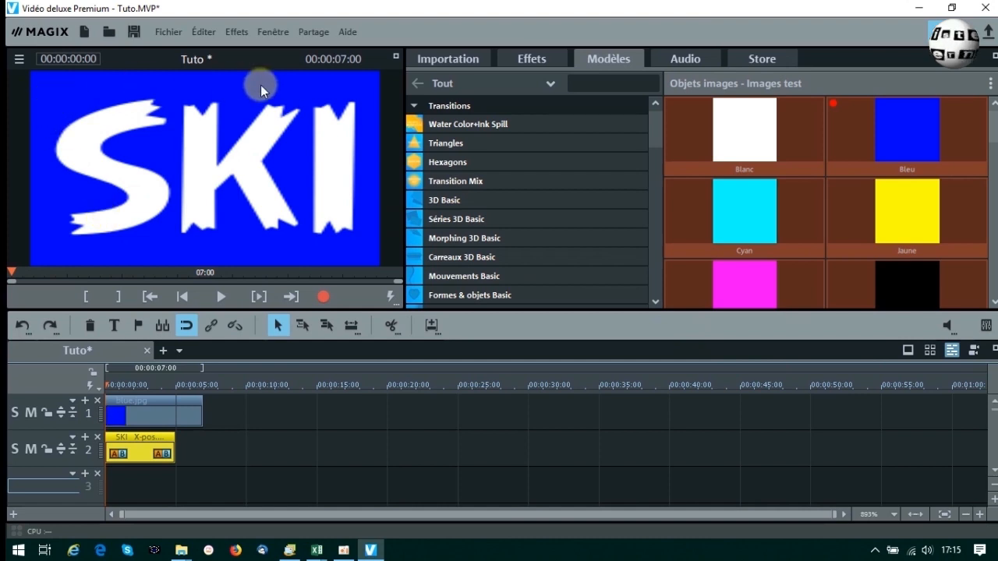
click(141, 441)
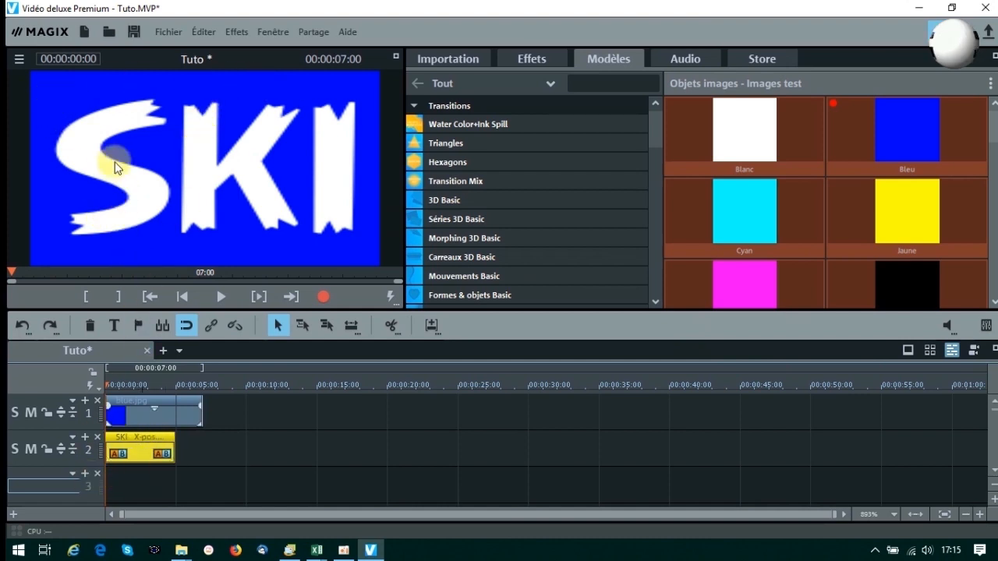
click(187, 166)
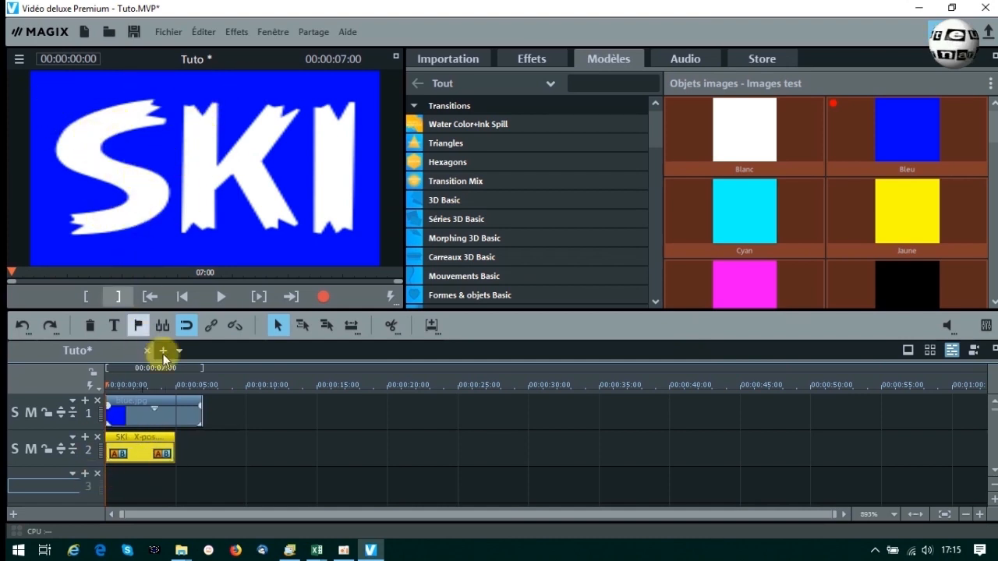
- Mute track 1 so the blue background is hidden behind the SKI title
click(145, 442)
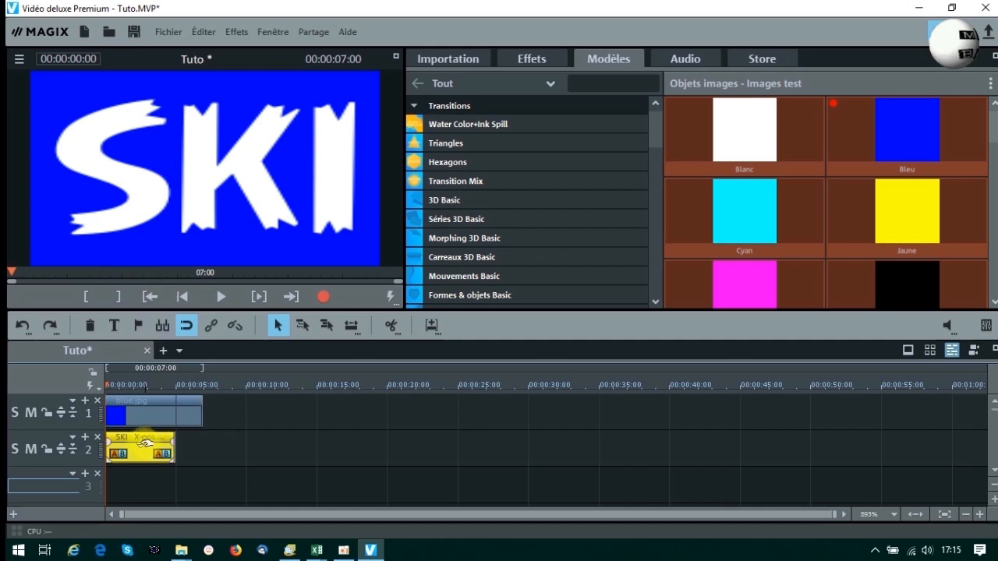
click(124, 424)
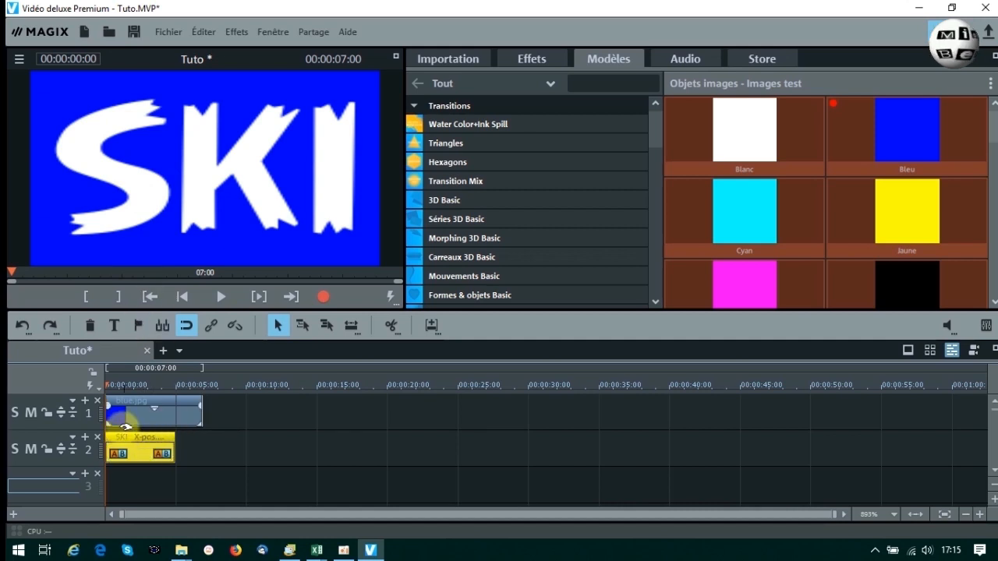
click(31, 413)
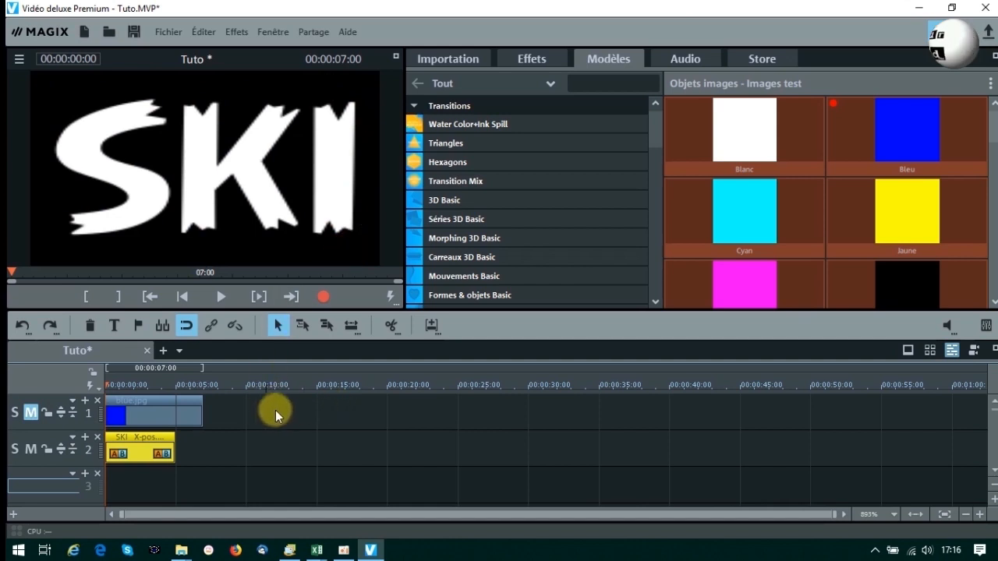
- Place the Slalom JO2018 video on track 3 at the timeline start and extend the SKI title to the video's full length
click(443, 61)
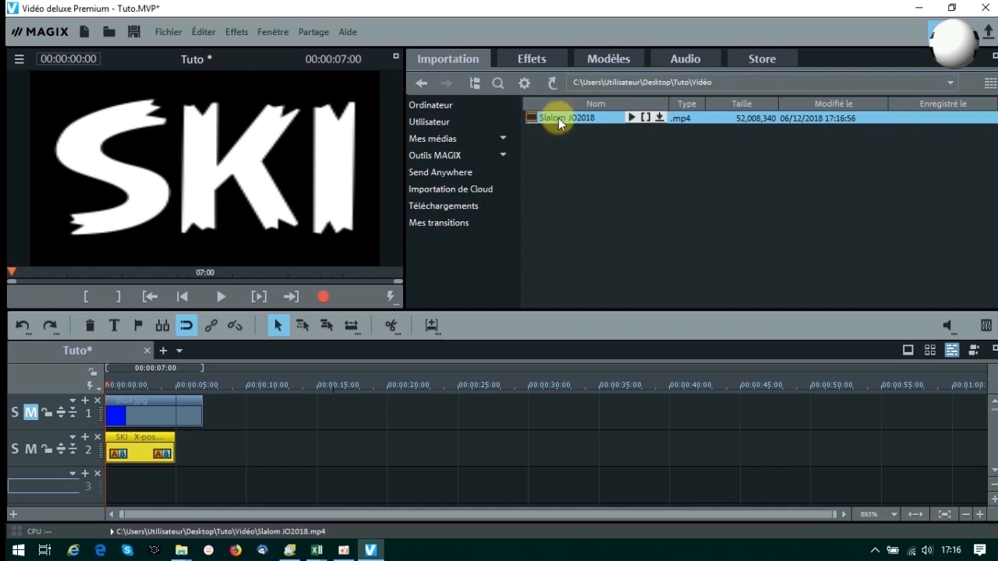
drag(558, 118, 140, 495)
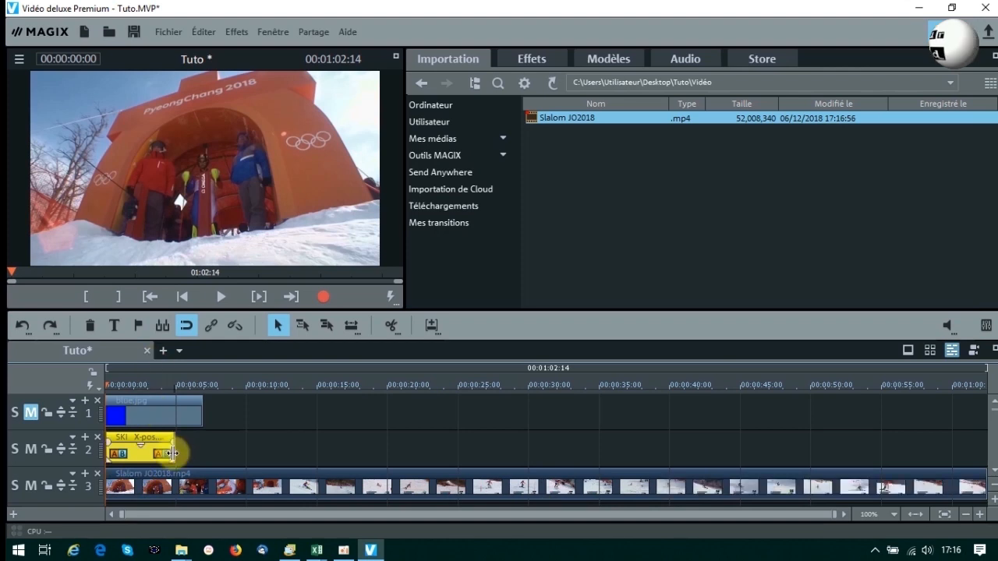
drag(172, 453, 983, 450)
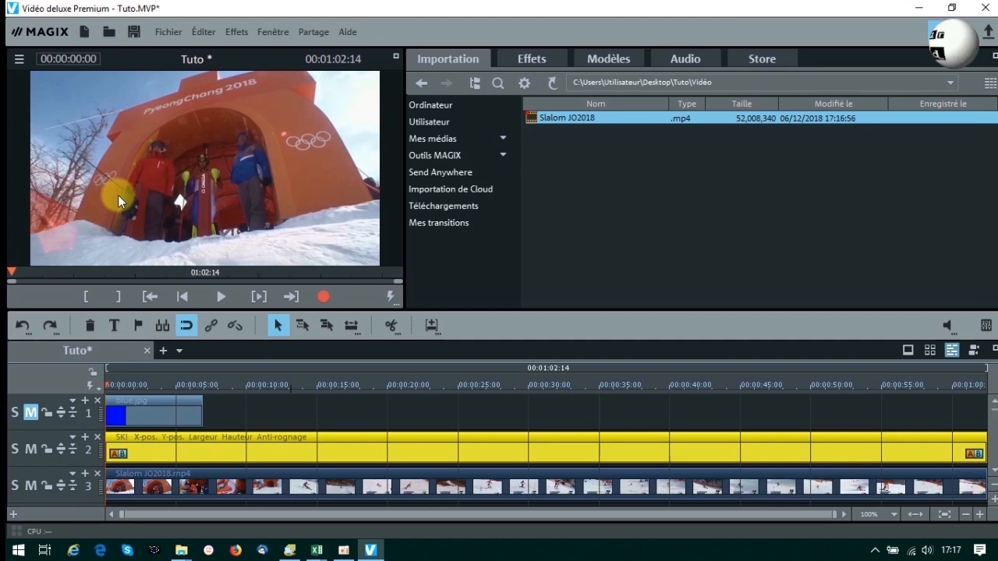
- Apply Alpha chroma keying to the SKI title so the slalom video plays inside the letters
click(530, 60)
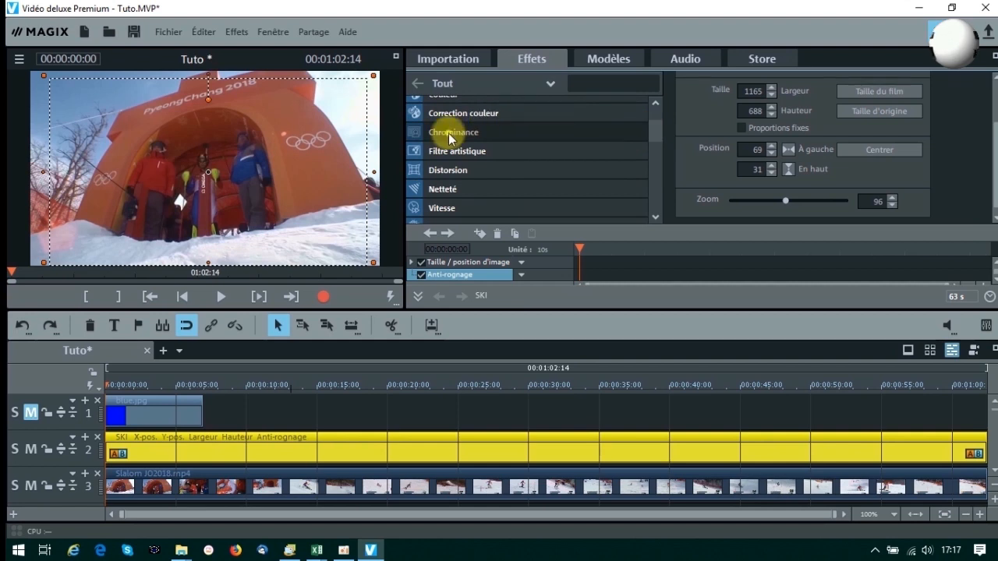
click(450, 132)
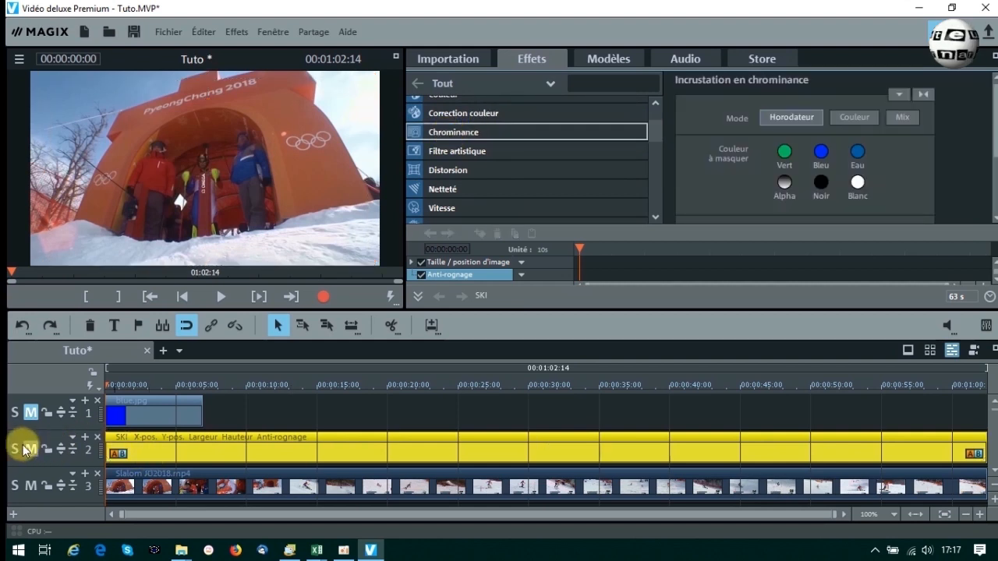
click(30, 484)
click(29, 484)
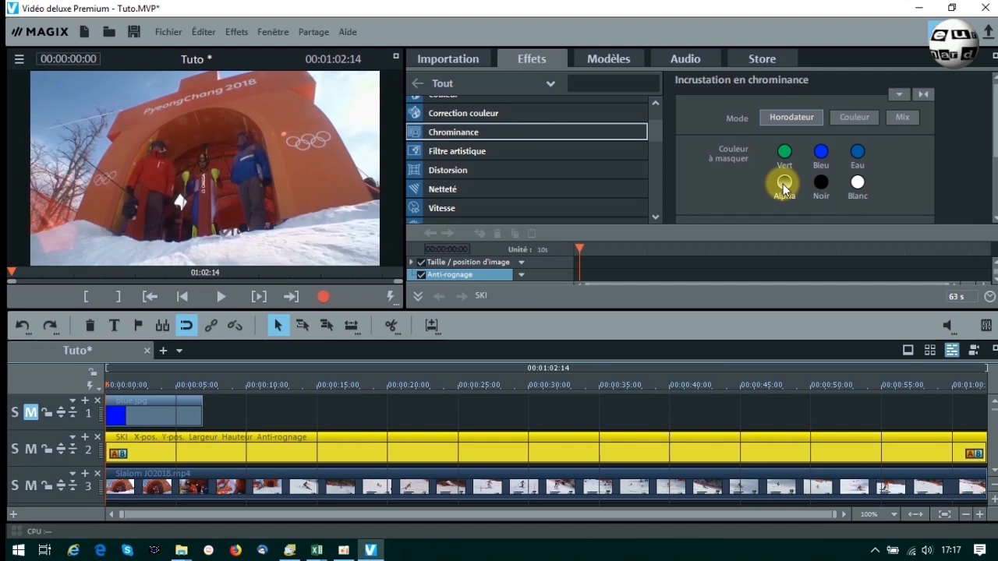
click(782, 184)
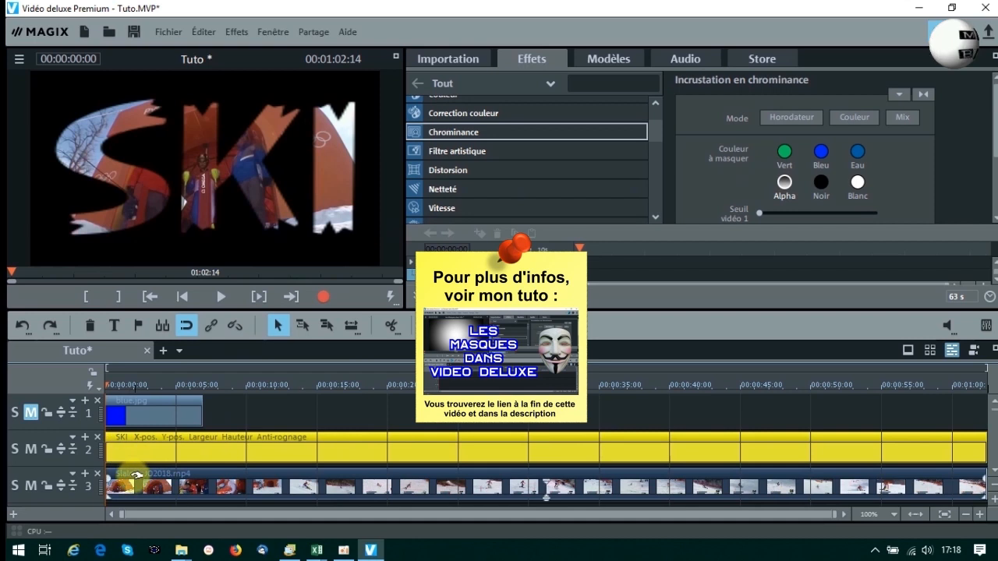
- Unmute track 1 to view the blue background around the letters, and delete the blue.jpg image from the timeline
click(115, 441)
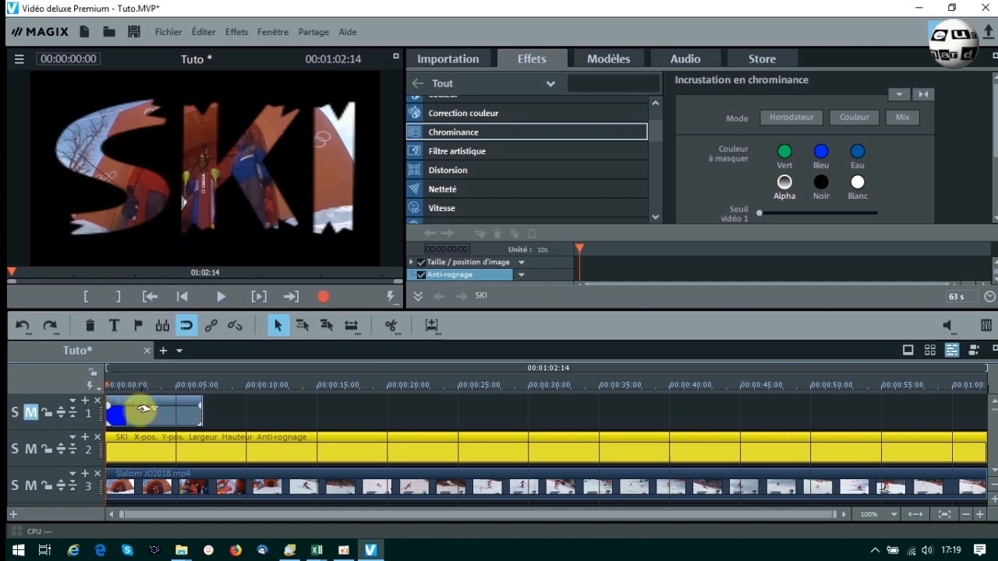
click(30, 413)
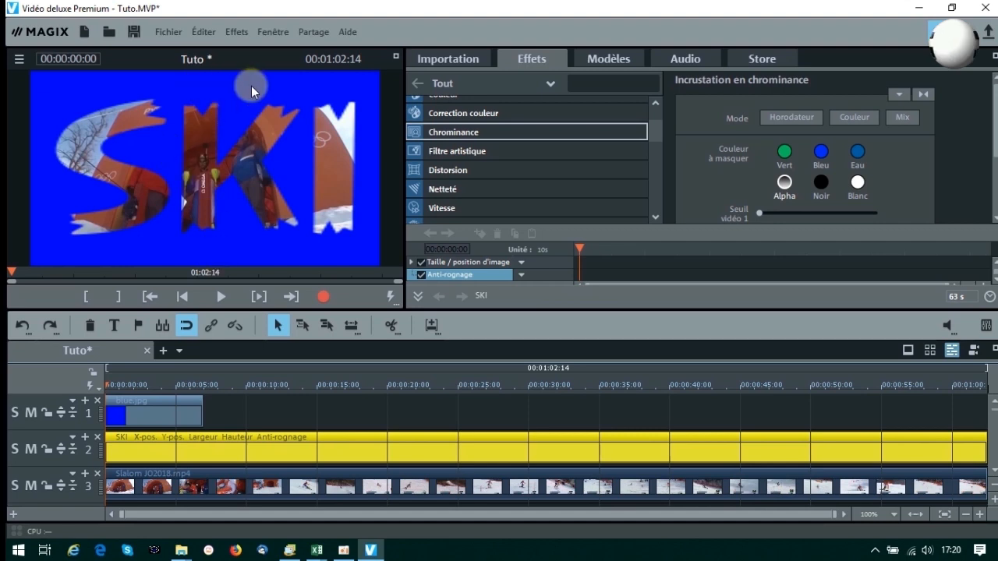
right_click(170, 407)
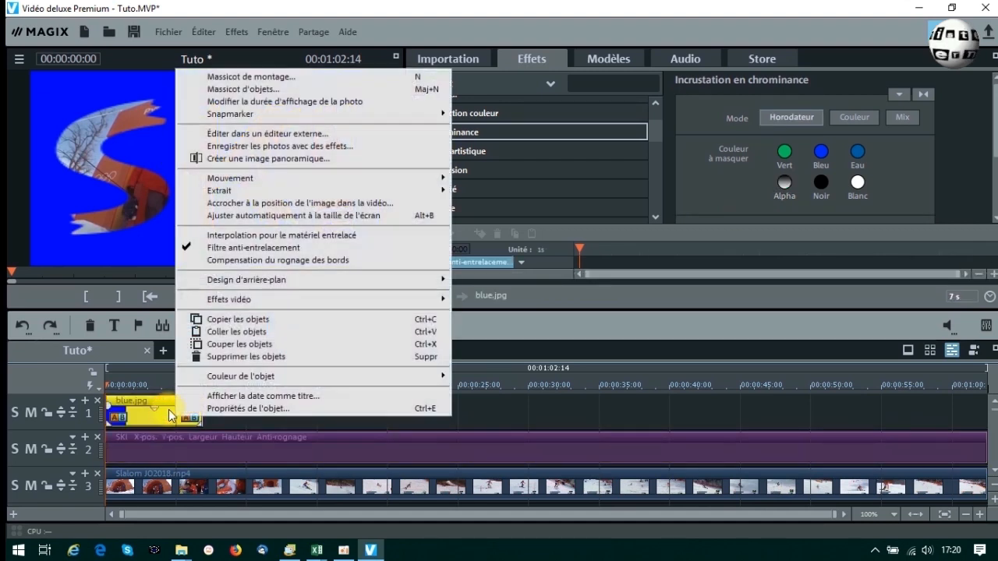
click(220, 357)
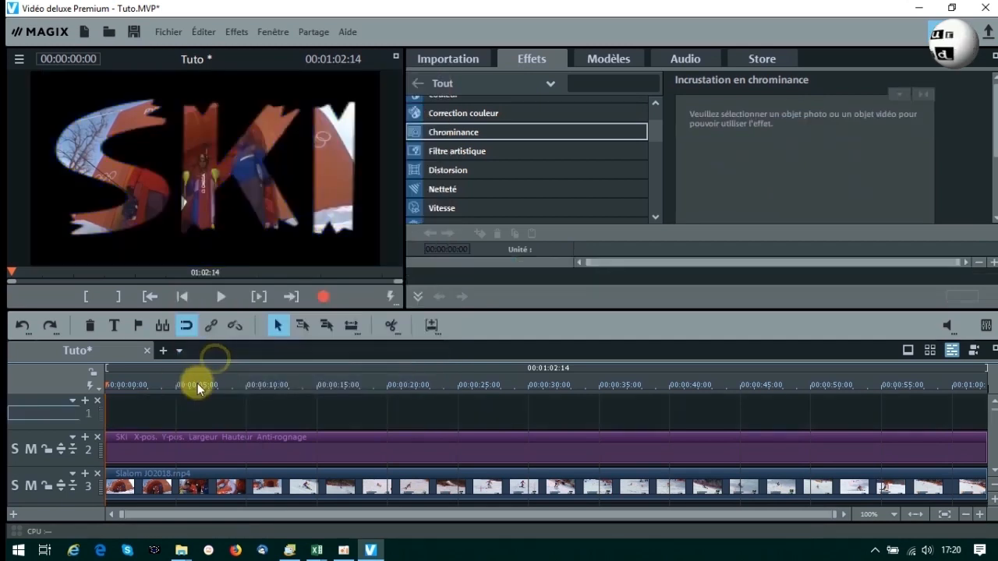
- Place the Anneaux olympiques 2 image from the Tuto folder at the start of track 1 and extend it to the video's full length
click(448, 51)
click(554, 84)
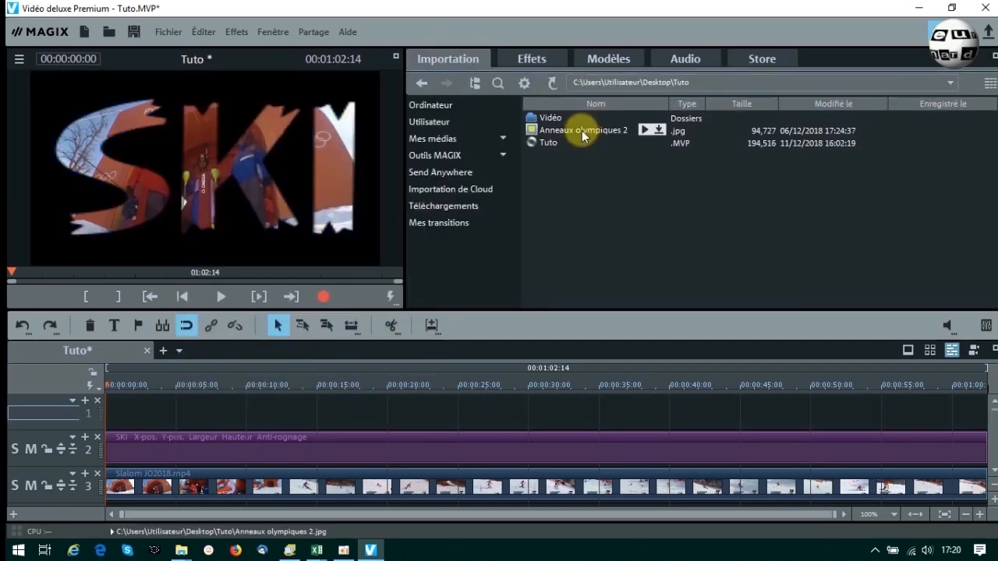
click(644, 129)
drag(547, 127, 141, 423)
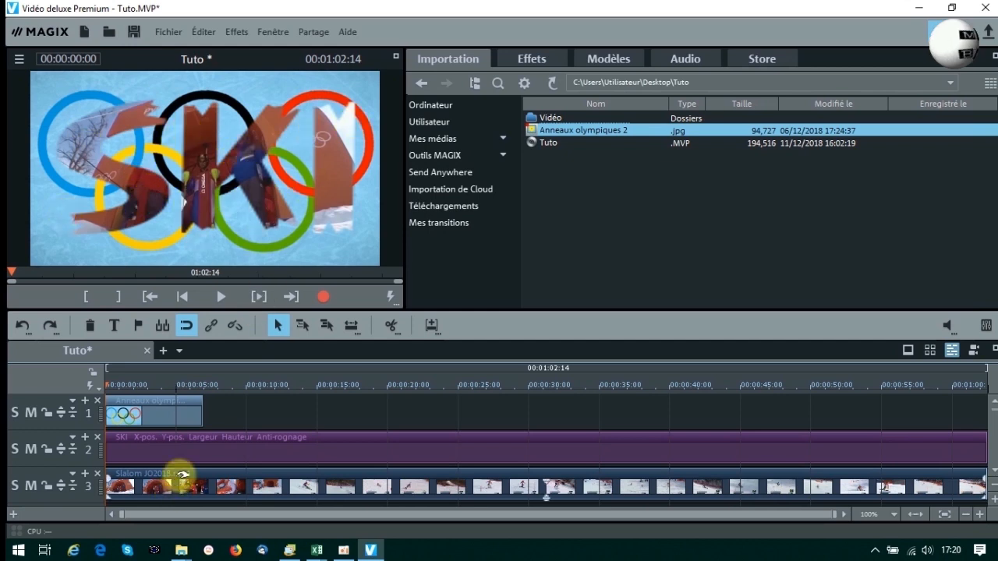
click(178, 401)
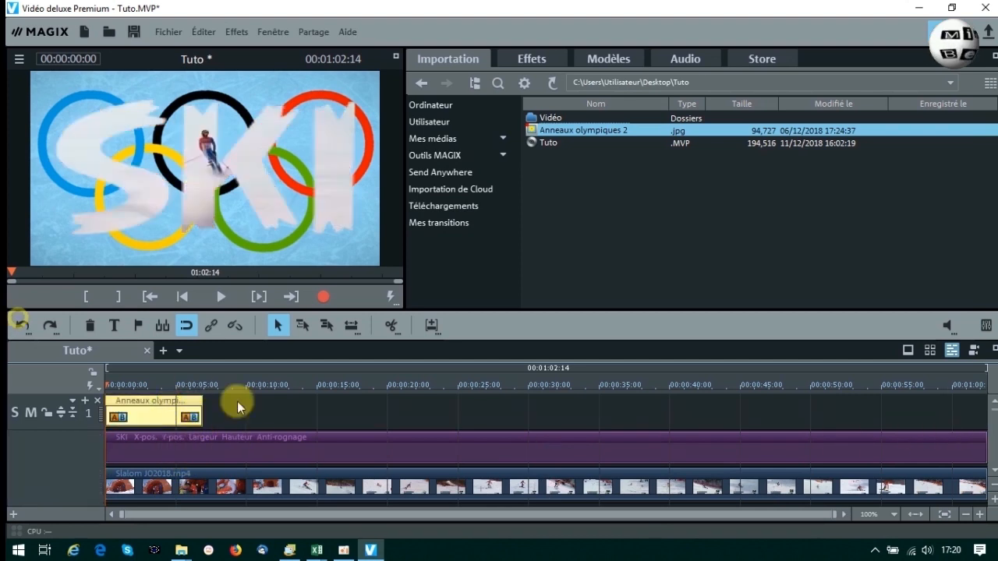
drag(201, 413, 982, 413)
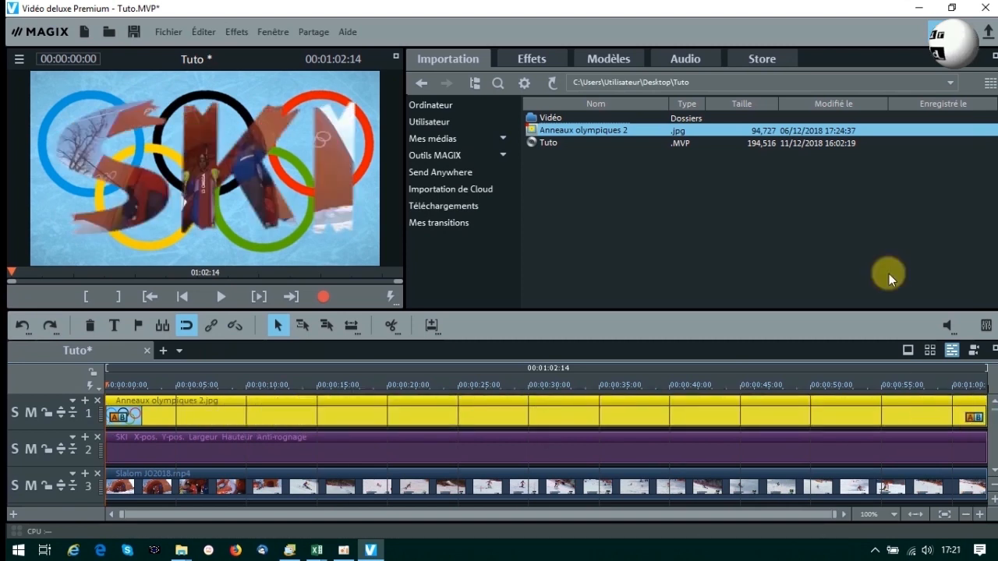
- Play the SKI title composition in the enlarged preview, and return to the normal editing layout
click(397, 55)
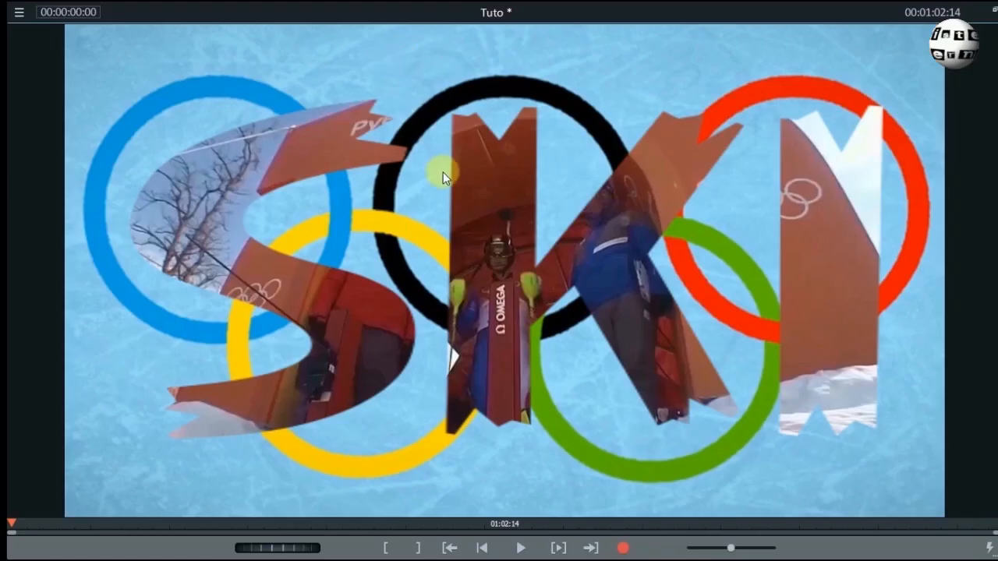
click(521, 548)
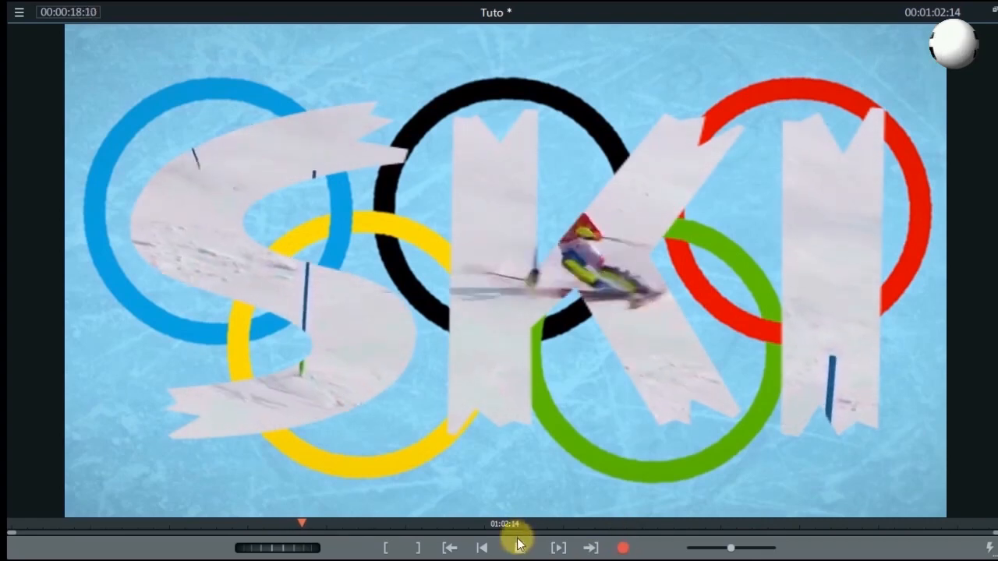
click(518, 546)
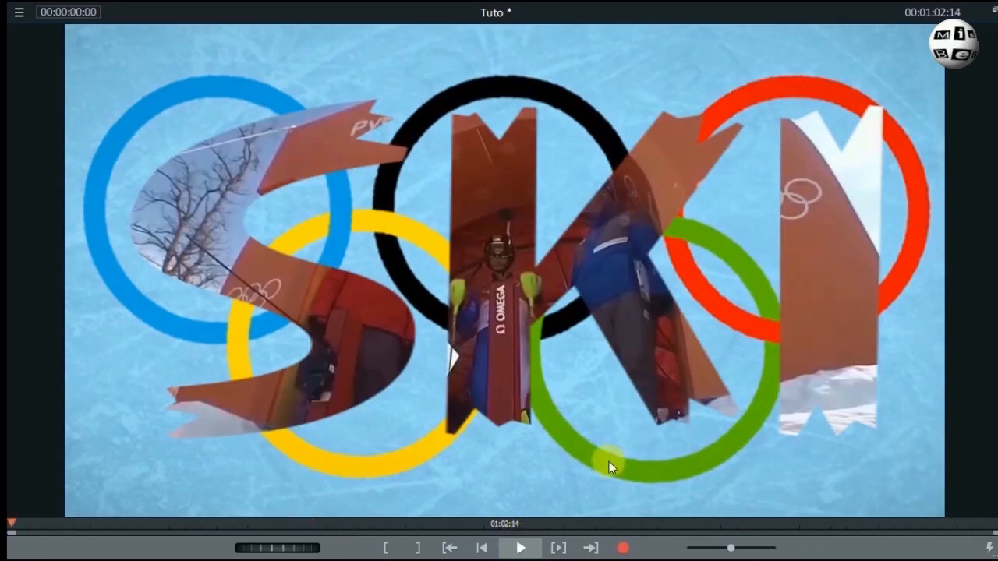
click(992, 11)
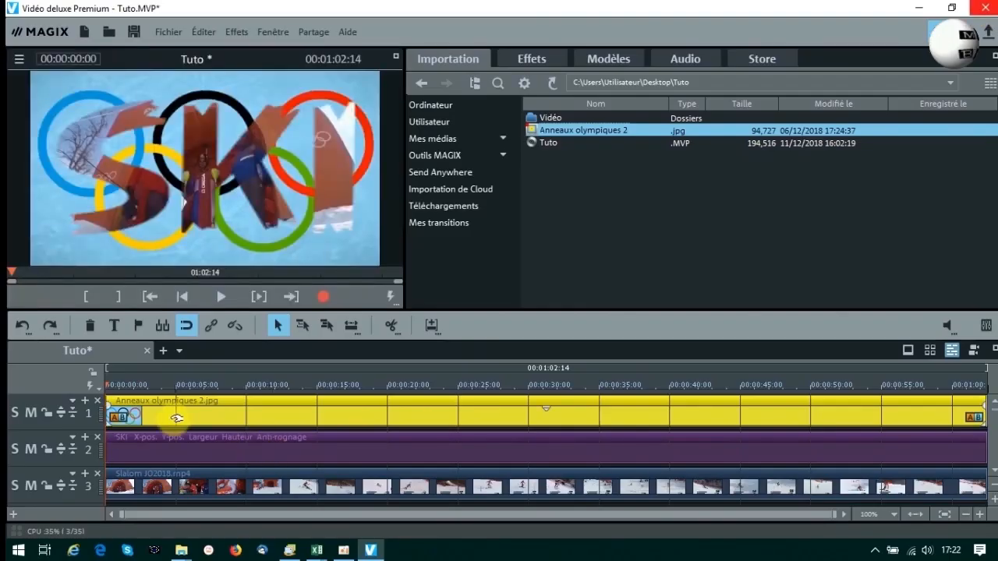
- Swap the layers around the SKI title, moving the Slalom JO2018 video to track 1 and the Anneaux olympiques 2 image to track 3
click(178, 437)
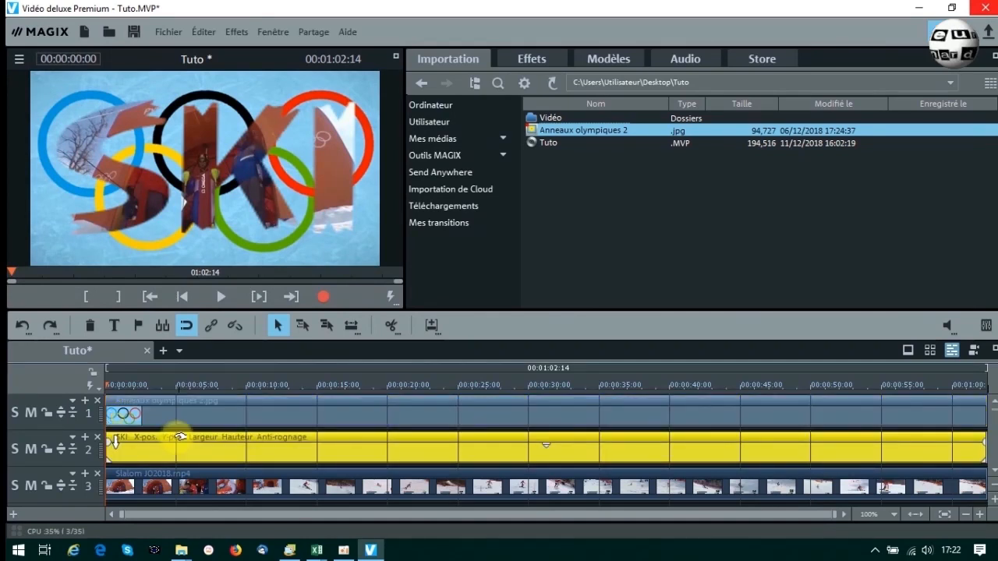
click(129, 475)
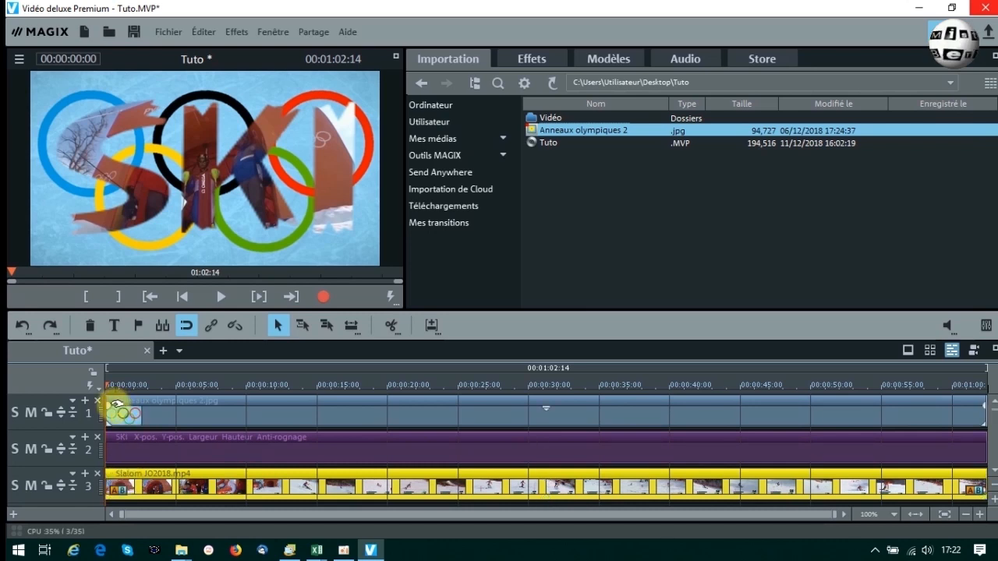
drag(492, 309, 494, 283)
drag(160, 374, 136, 492)
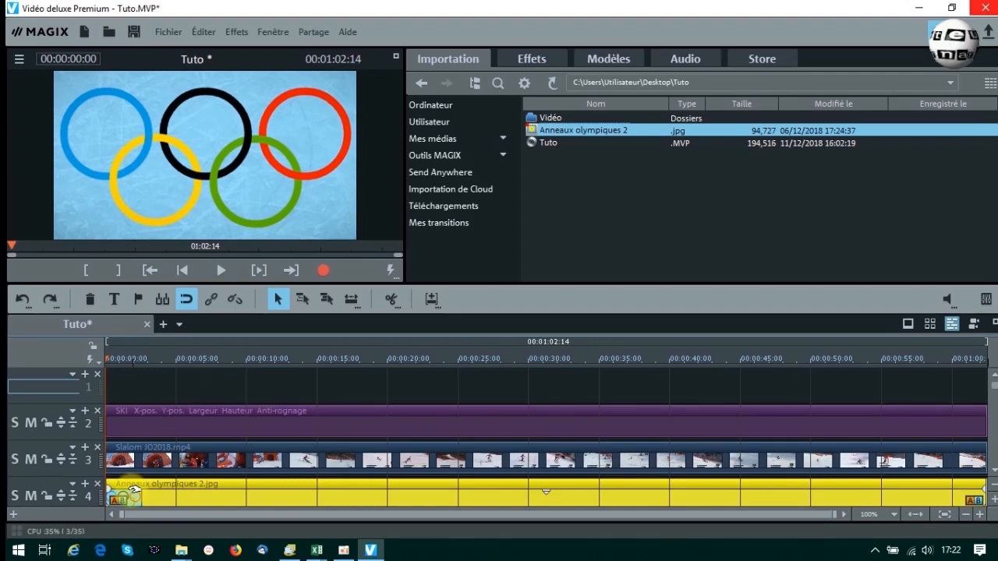
drag(166, 449, 162, 412)
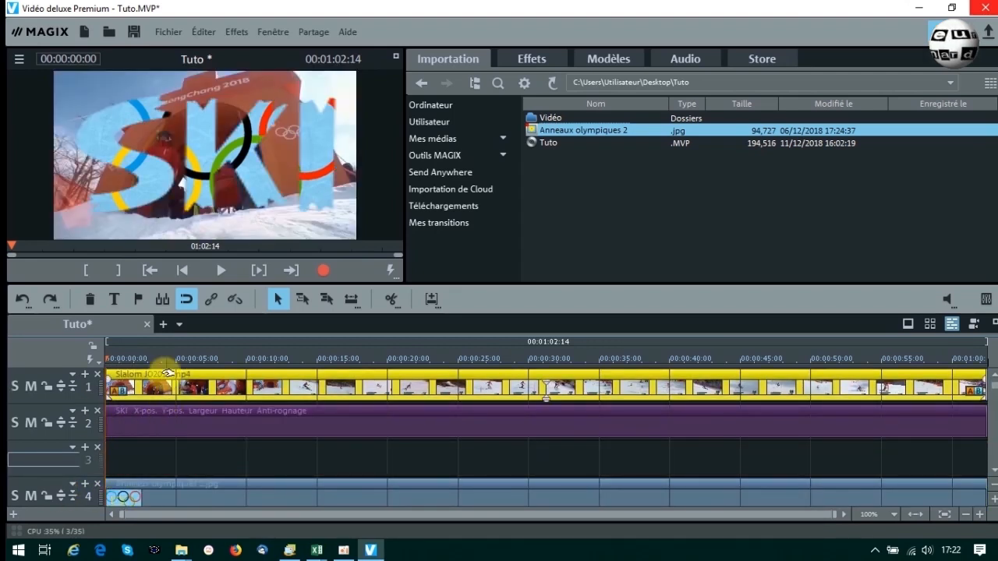
drag(156, 491, 166, 451)
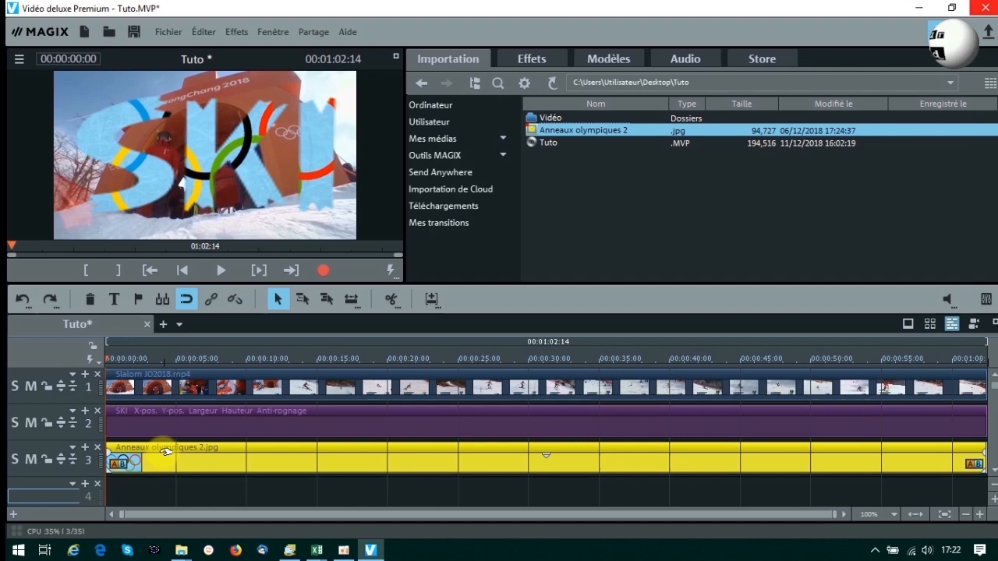
click(124, 417)
click(113, 452)
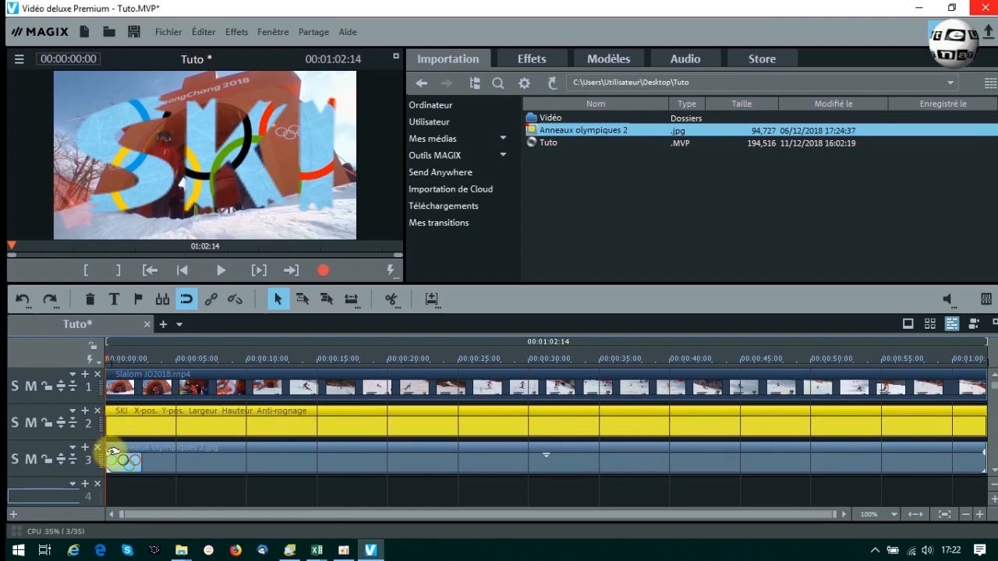
click(150, 389)
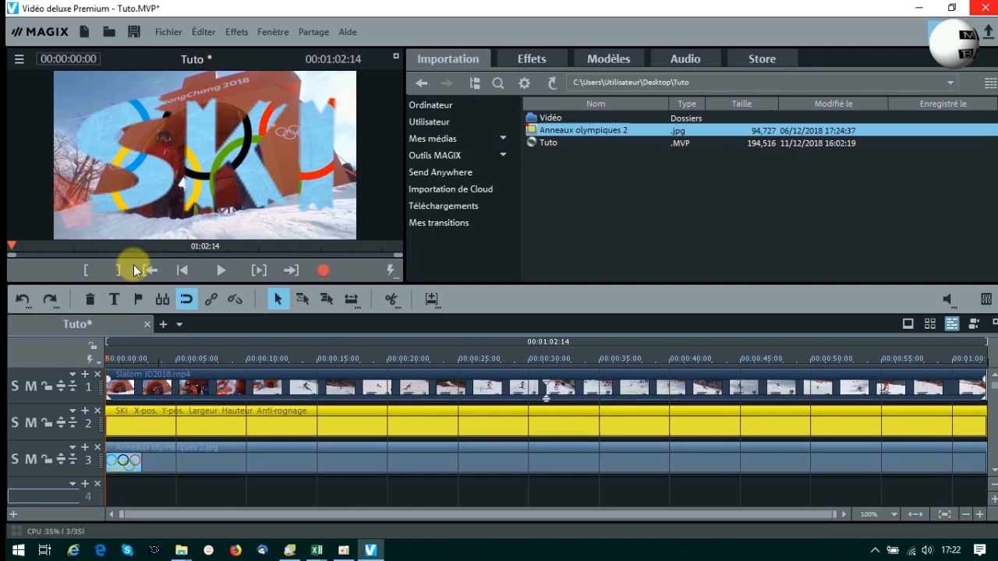
click(141, 458)
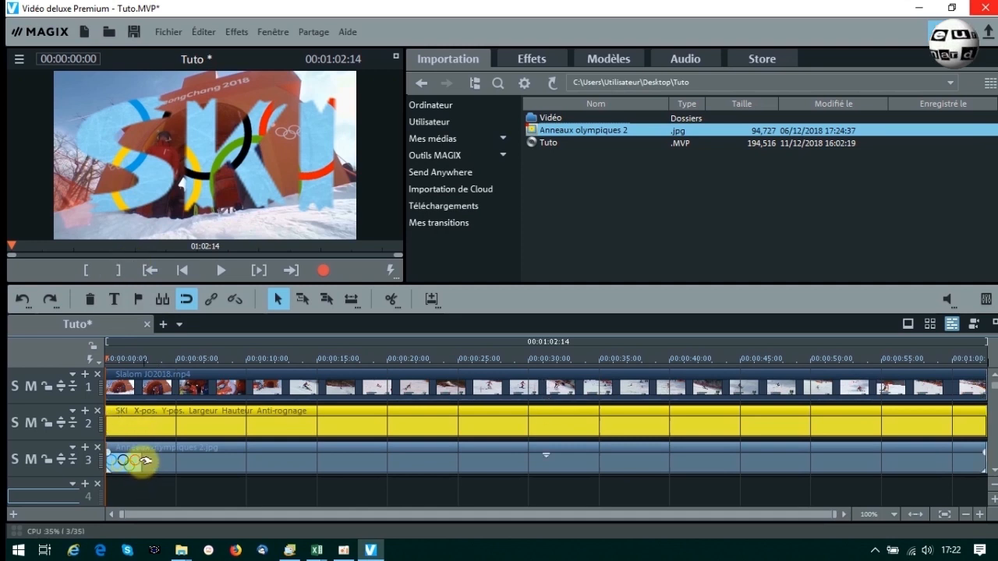
click(220, 137)
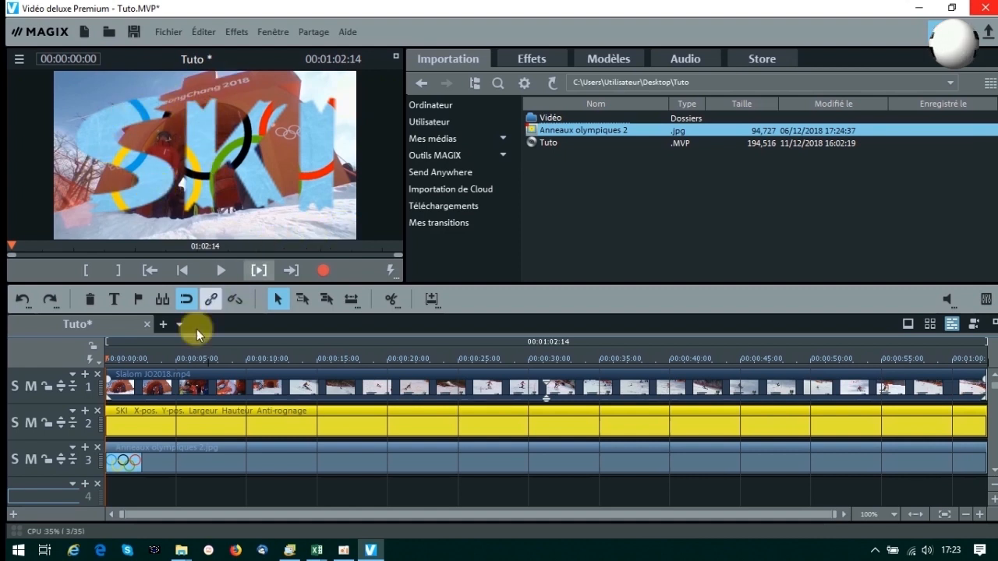
- Open the Position / Taille effect settings for the SKI title on track 2
click(117, 414)
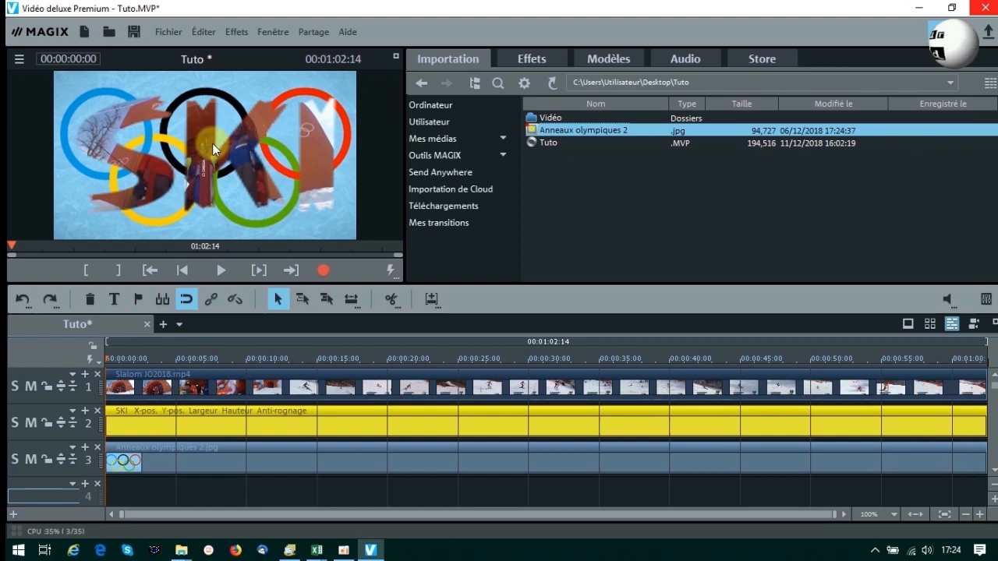
click(527, 62)
scroll(651, 141, up, 5)
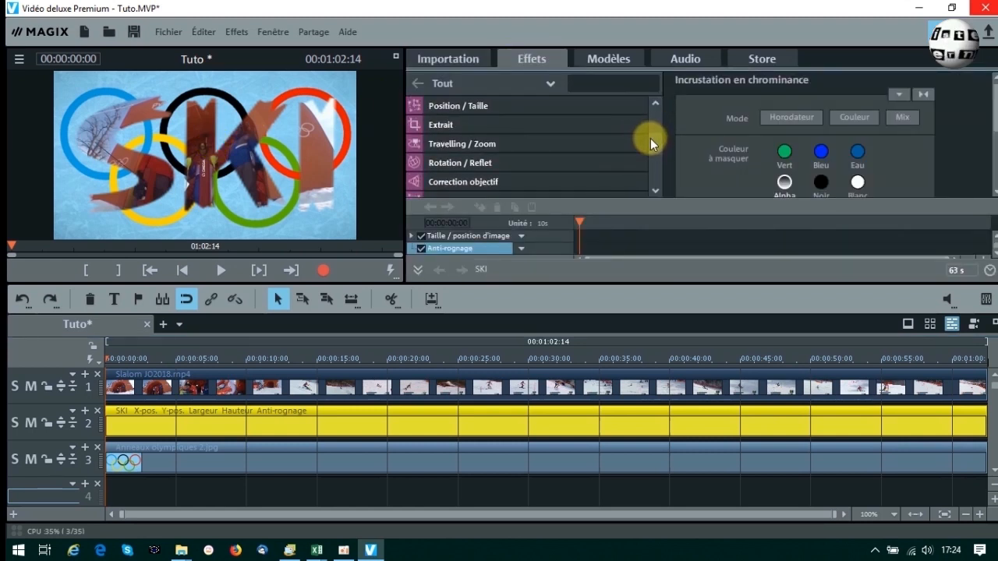
scroll(650, 138, up, 2)
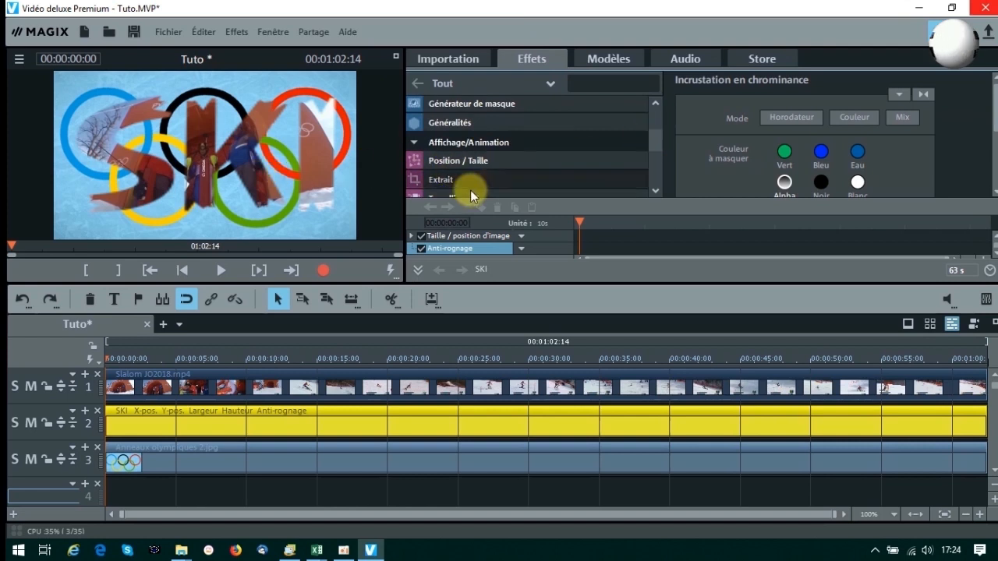
click(465, 161)
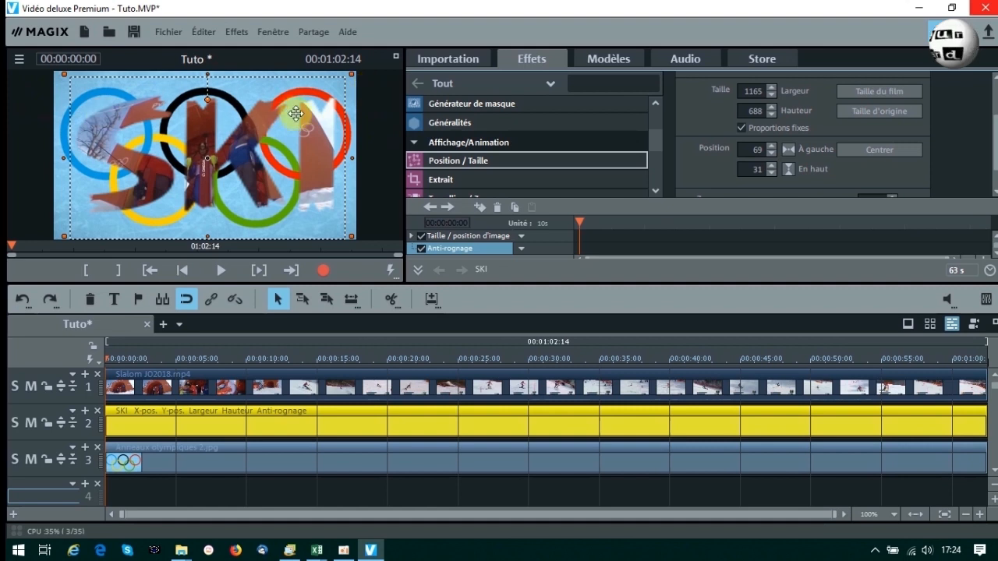
- Place the black test image from the Images test templates at the start of track 4
click(607, 60)
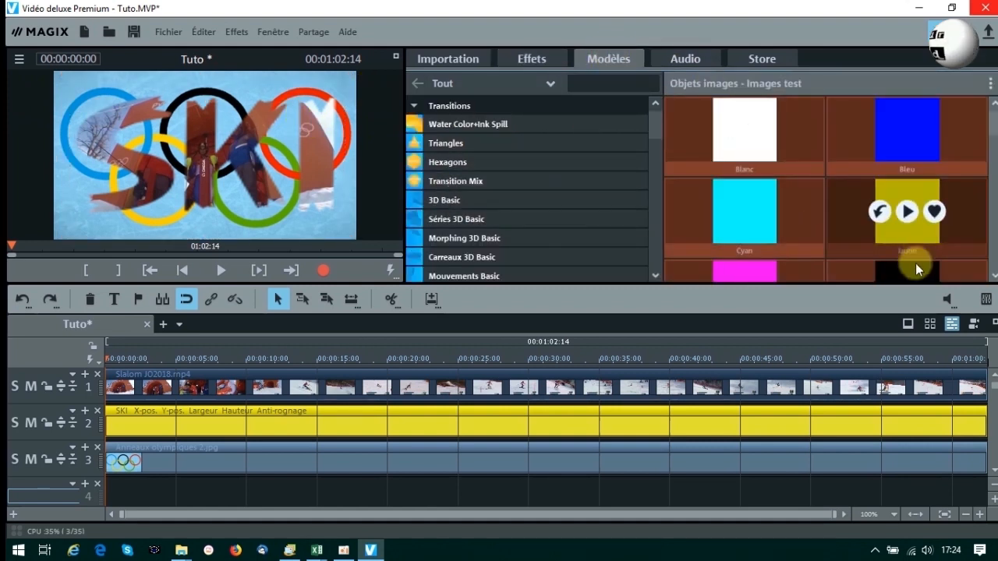
drag(125, 541, 171, 472)
click(702, 337)
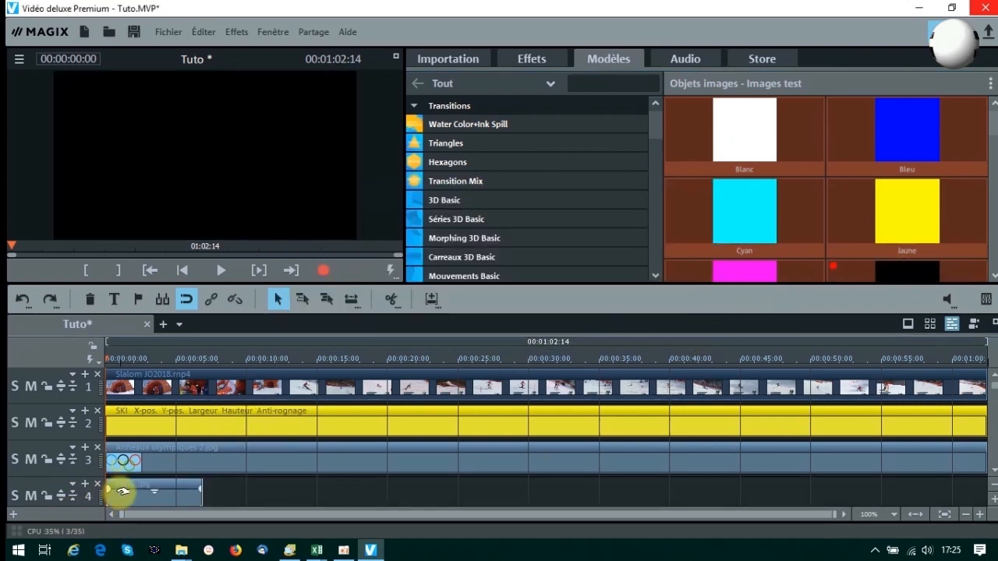
- Set a Position / Taille keyframe at 00:00:00:14 on black.jpg, keeping the image over the full frame
click(121, 487)
click(530, 58)
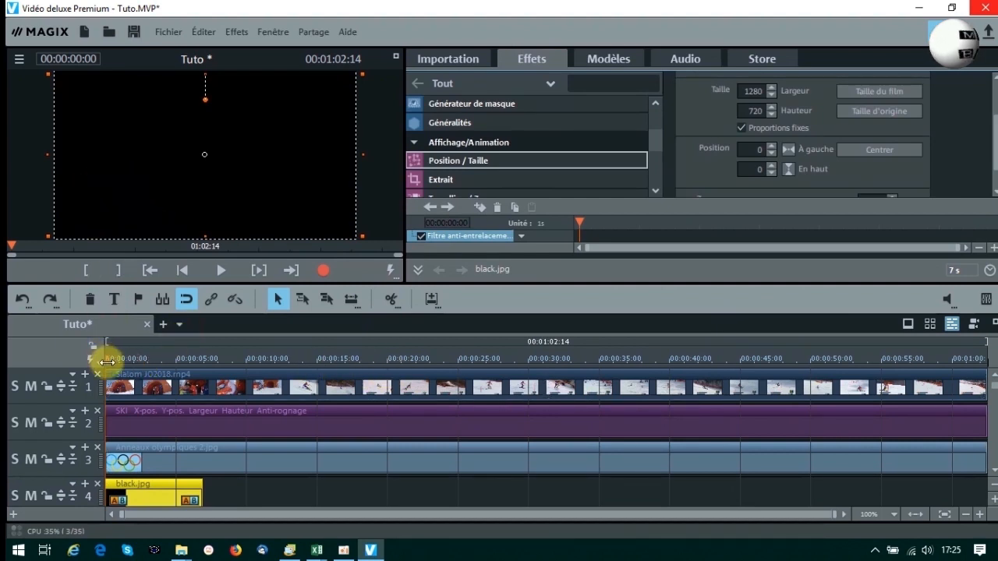
drag(108, 359, 111, 359)
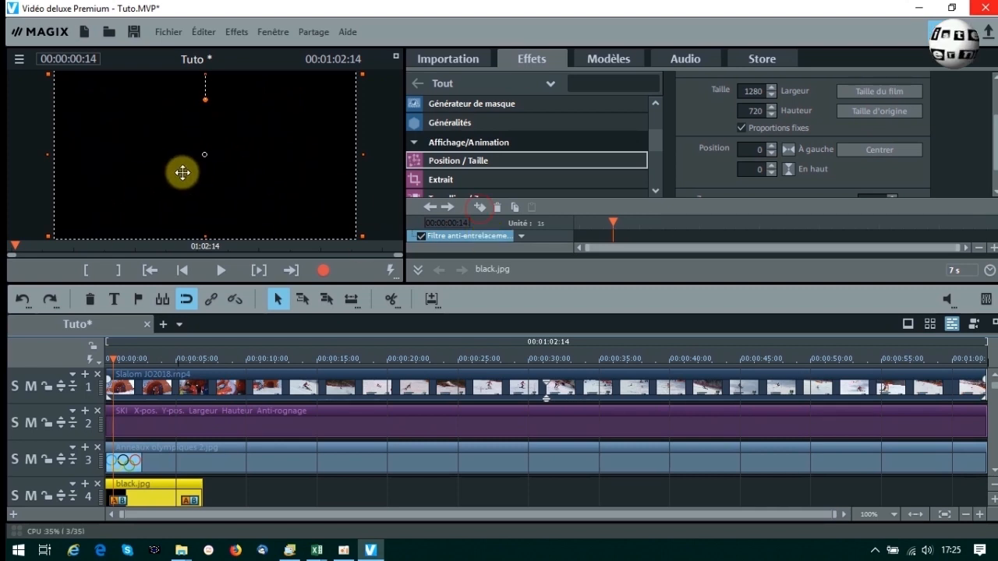
click(479, 207)
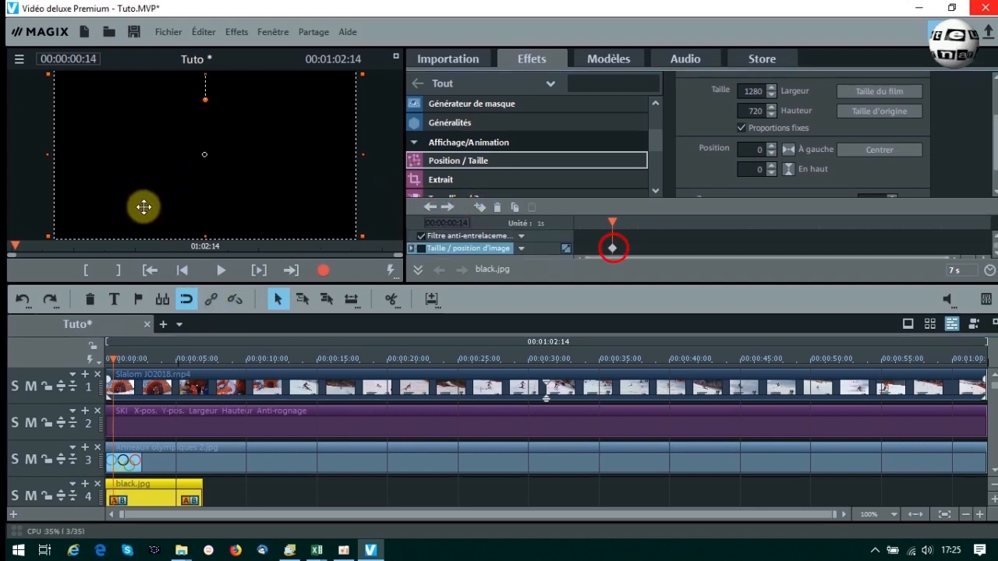
- At 00:00:01:09, slide black.jpg out of the frame to the right, with horizontal position 1289 and vertical position 0
drag(123, 351, 123, 356)
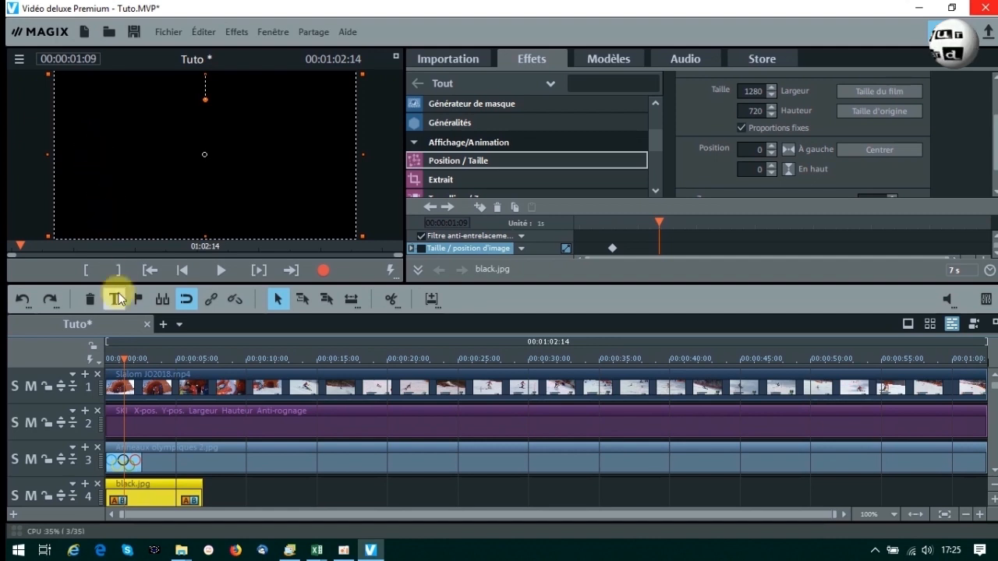
drag(98, 151, 404, 151)
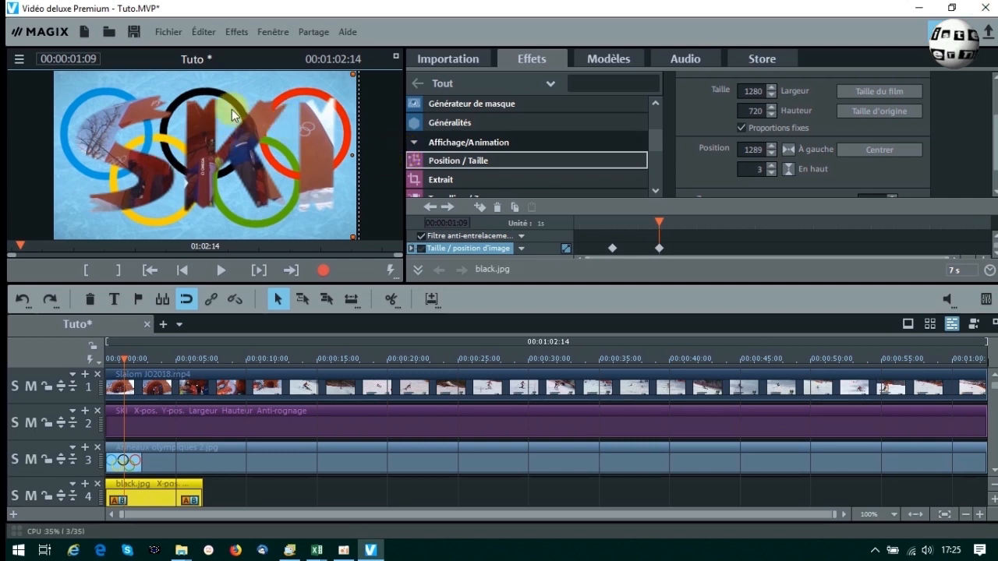
click(790, 170)
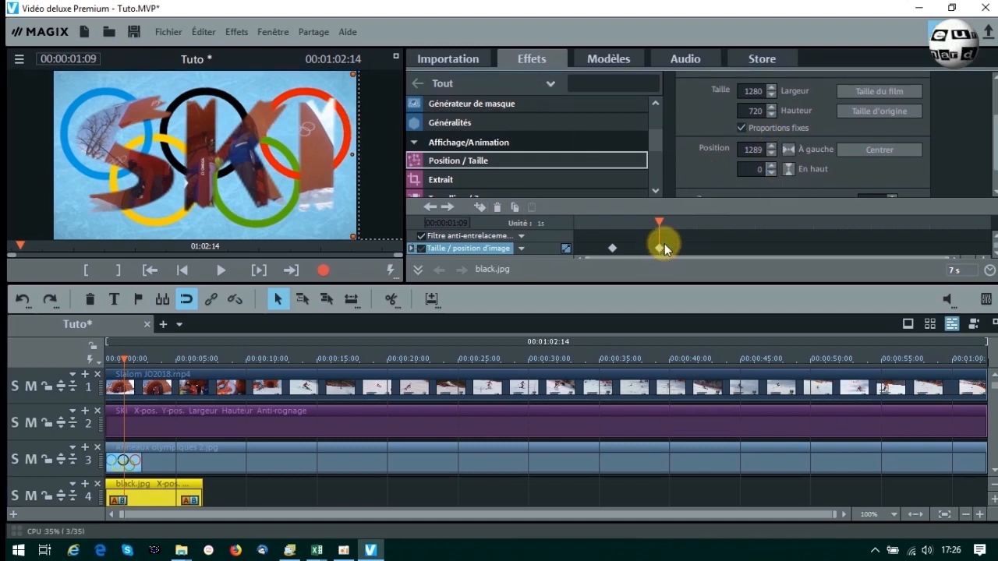
- Play the project from the start to check the black image sliding away and revealing the SKI title
click(179, 271)
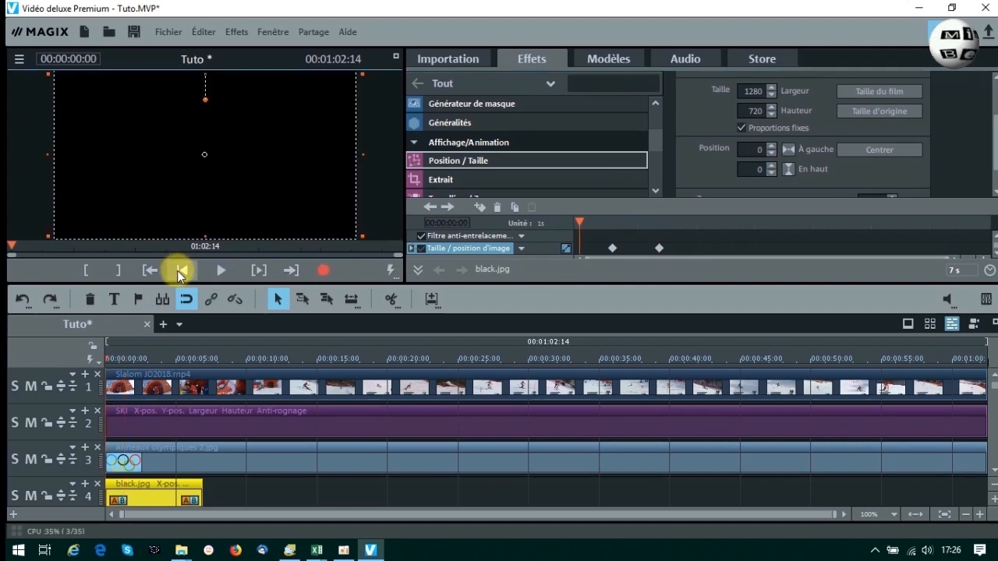
click(220, 270)
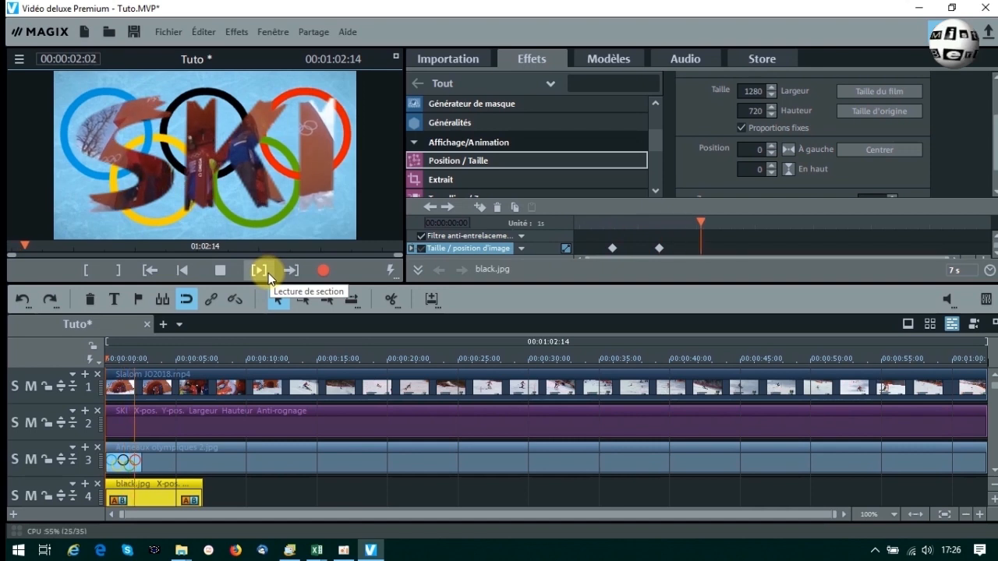
click(222, 269)
click(221, 270)
click(221, 270)
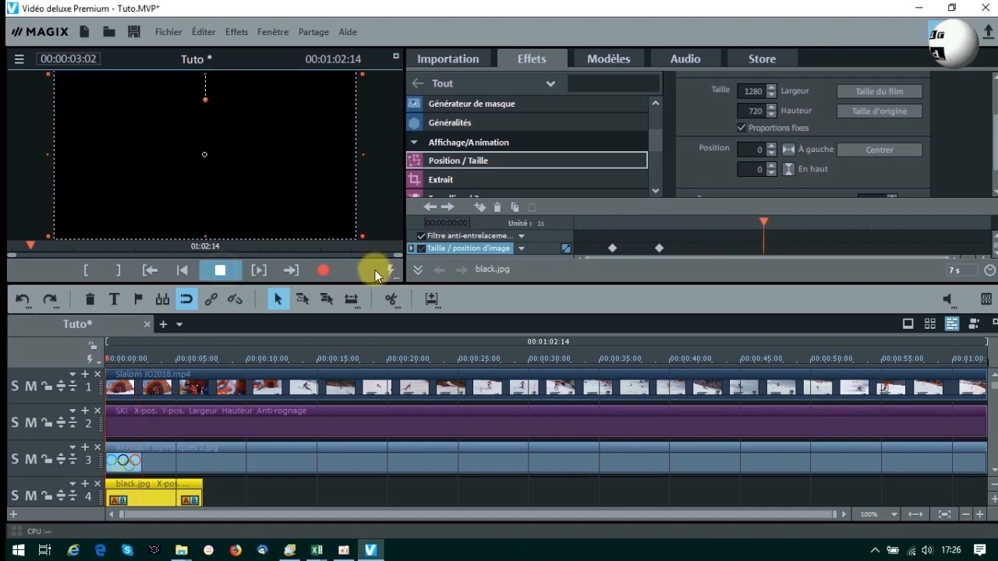
- Move black.jpg's second position keyframe to 02:16 and replay the slower reveal from the start
drag(657, 247, 735, 249)
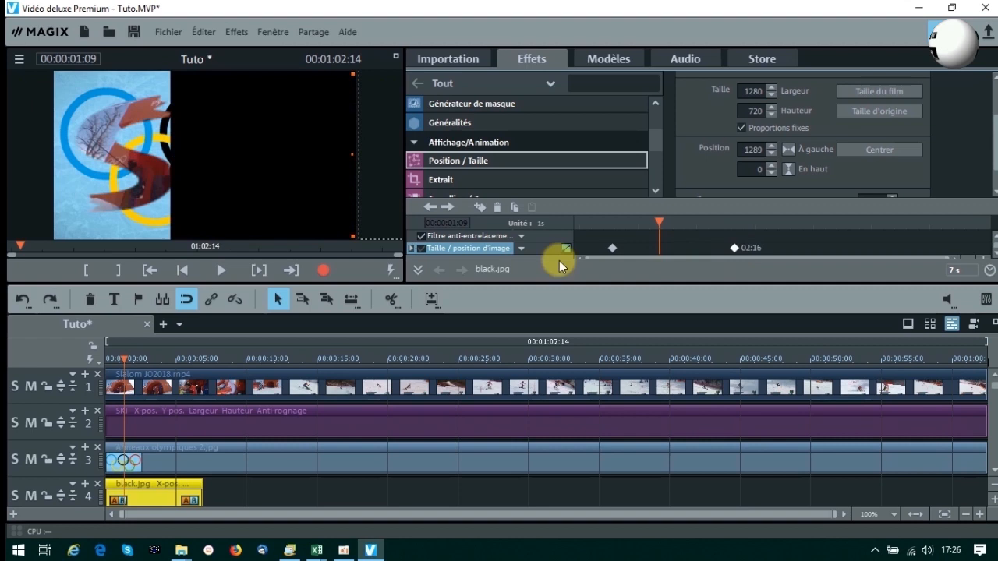
click(179, 268)
click(215, 270)
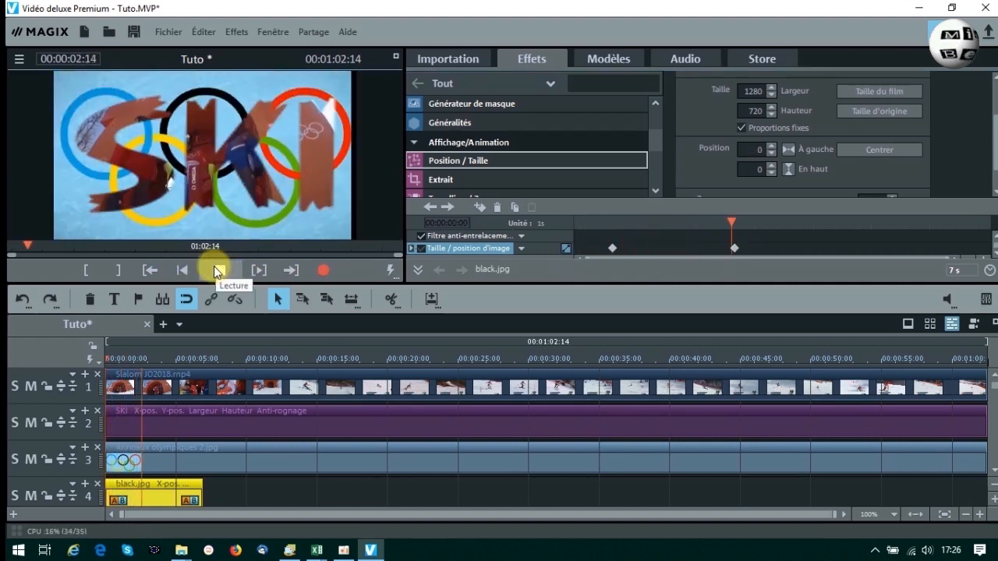
click(214, 266)
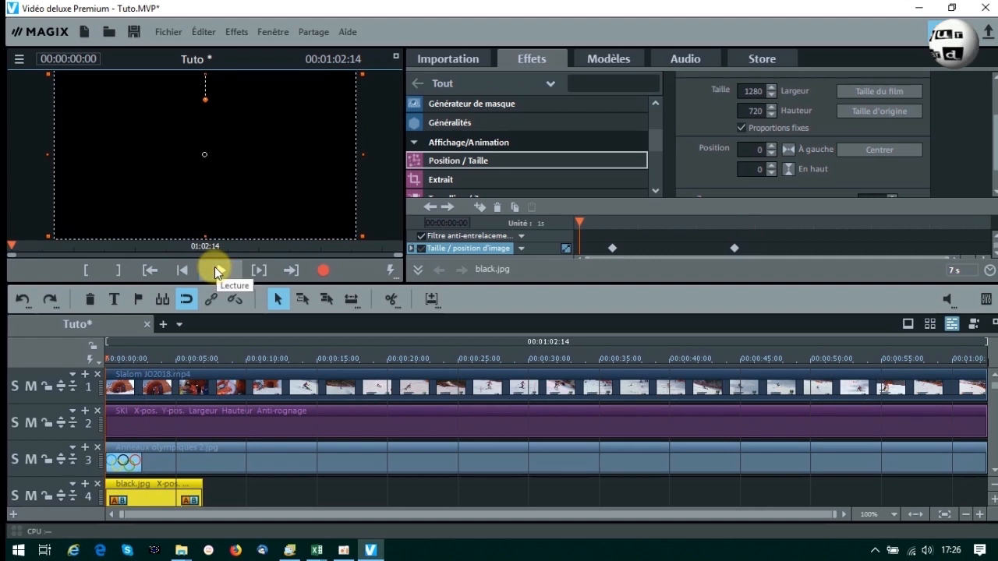
click(214, 266)
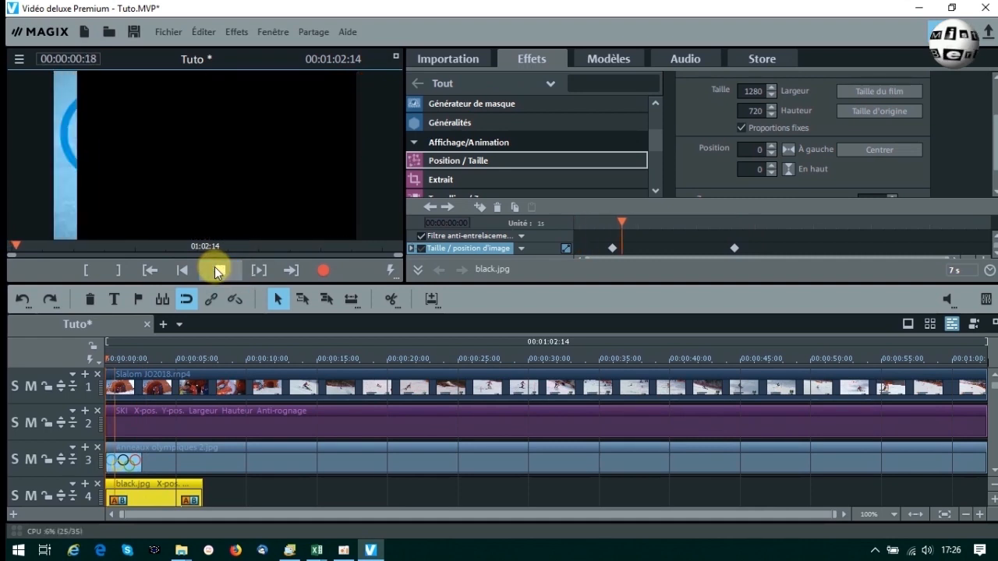